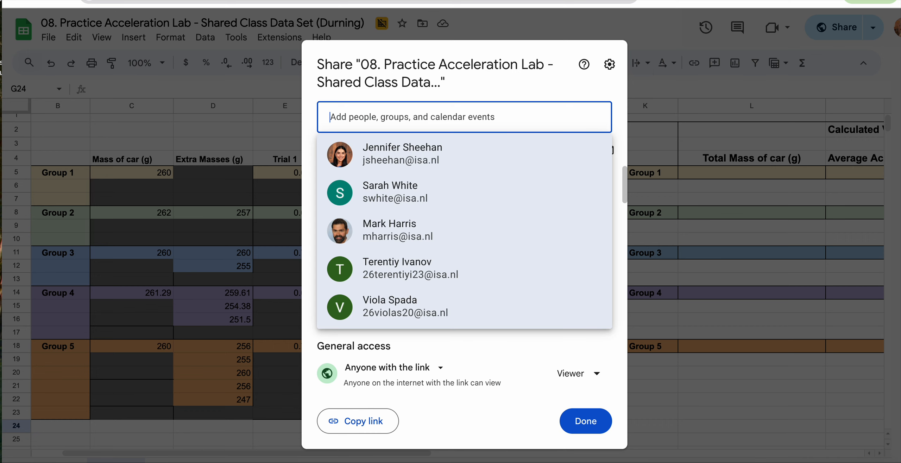
- Close the sharing dialog and insert two rows above rows 6–7 in the Group 1 block
{"action": "left_click", "coordinate": [586, 421]}
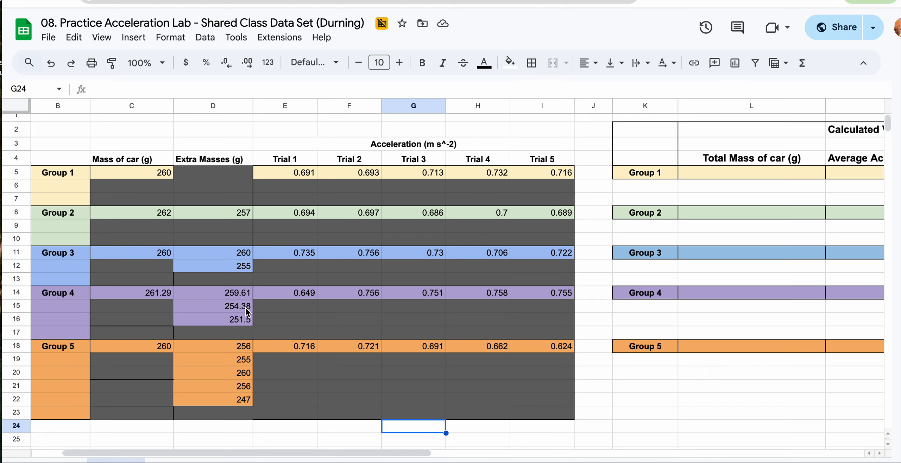
{"action": "left_click_drag", "start_coordinate": [211, 204], "coordinate": [210, 190]}
{"action": "right_click", "coordinate": [210, 191]}
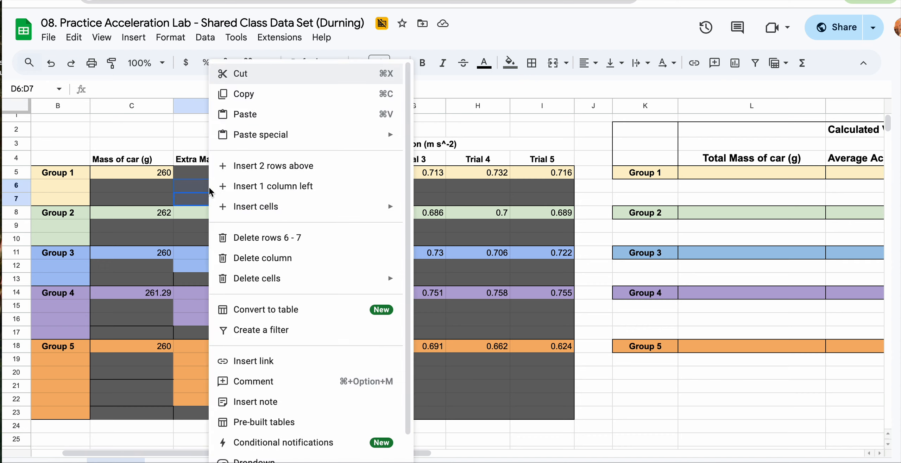
{"action": "left_click", "coordinate": [237, 168]}
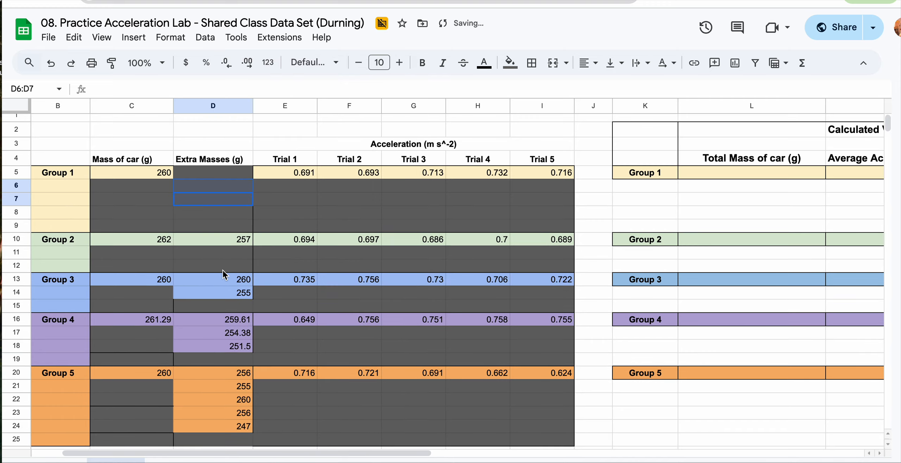
- Insert two rows above the Group 3 data row and extend the dark grey cells C12:I12 down through row 14
{"action": "left_click", "coordinate": [222, 282]}
{"action": "right_click", "coordinate": [222, 283]}
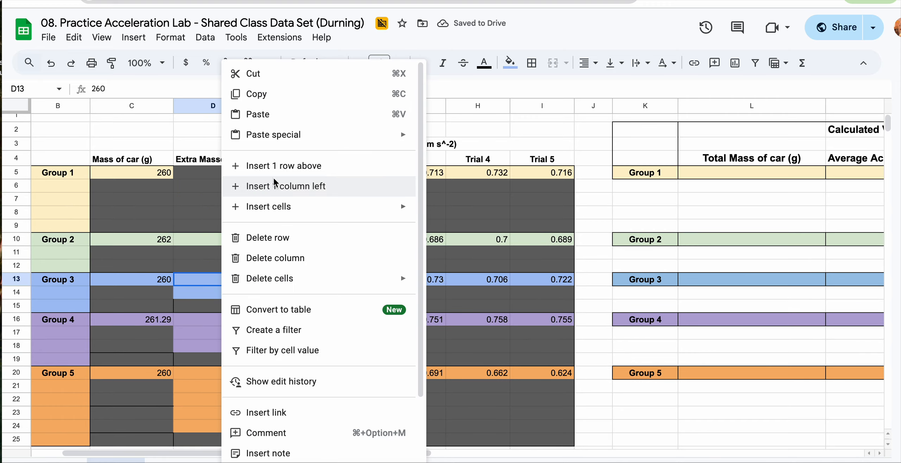
{"action": "left_click", "coordinate": [279, 169]}
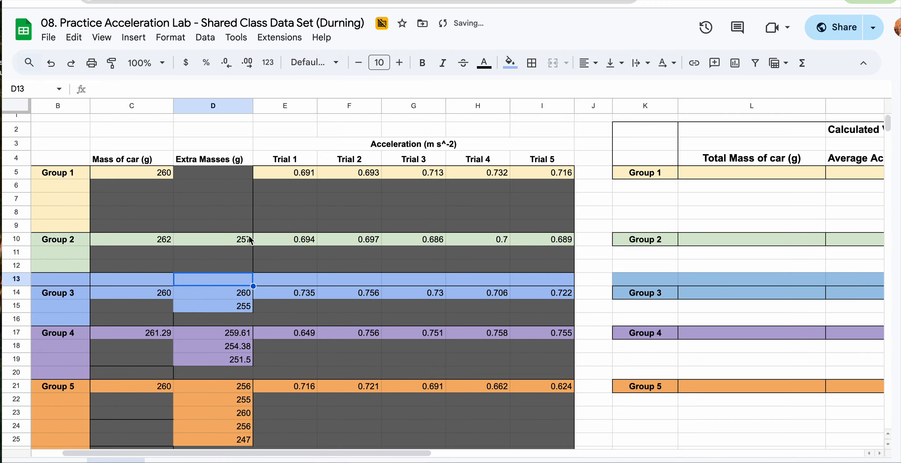
{"action": "right_click", "coordinate": [223, 282]}
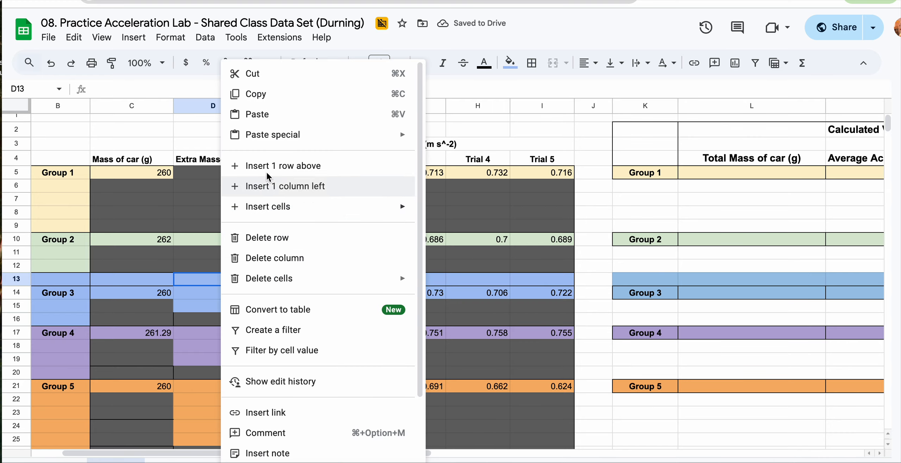
{"action": "left_click", "coordinate": [268, 166]}
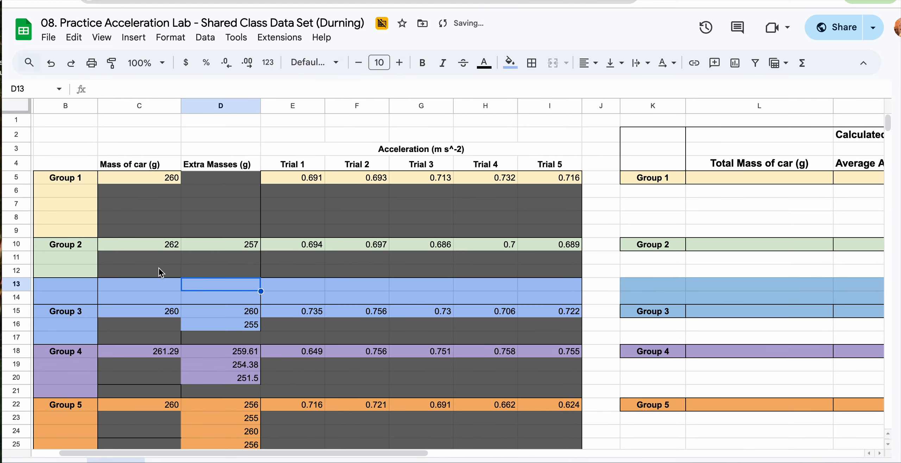
{"action": "left_click_drag", "start_coordinate": [161, 271], "coordinate": [584, 305]}
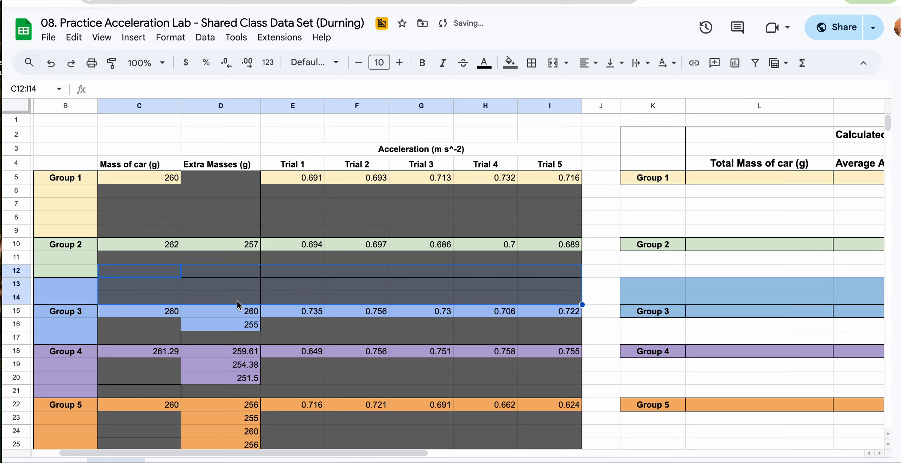
- Insert two rows among the empty grey rows at the end of the Group 3 block, above rows 17 and 18
{"action": "scroll", "coordinate": [202, 263], "scroll_direction": "down", "scroll_amount": 1}
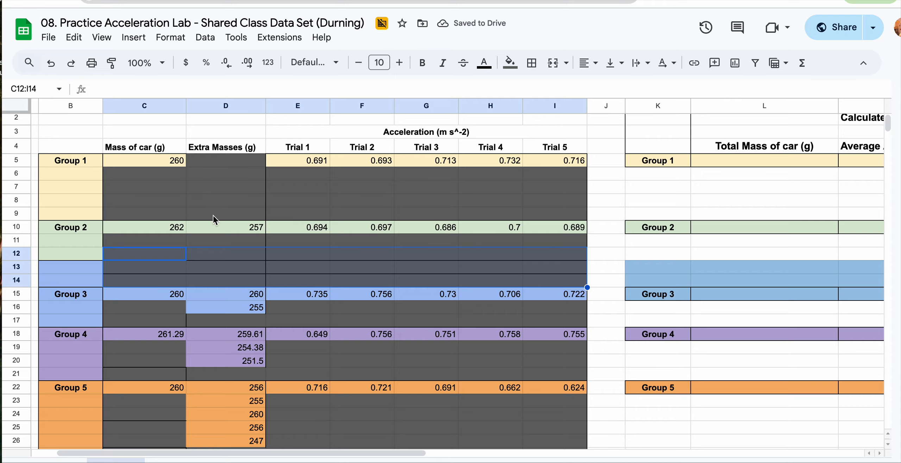
{"action": "scroll", "coordinate": [220, 273], "scroll_direction": "down", "scroll_amount": 3}
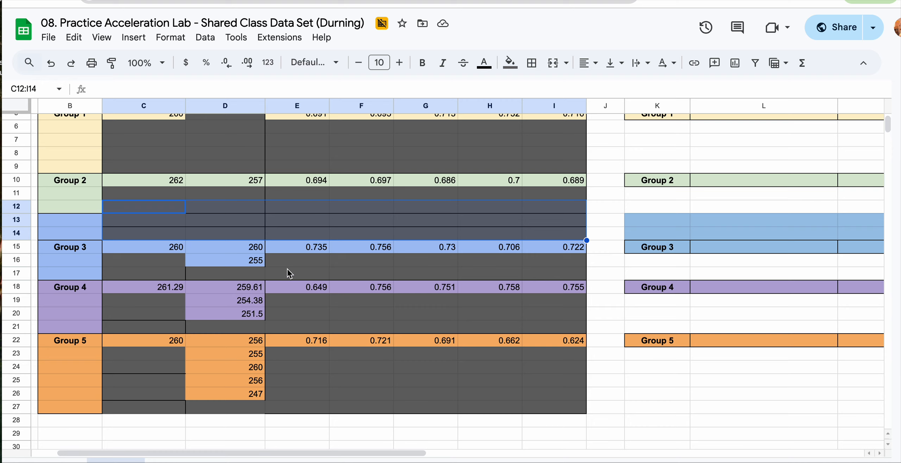
{"action": "left_click", "coordinate": [292, 278]}
{"action": "right_click", "coordinate": [291, 279]}
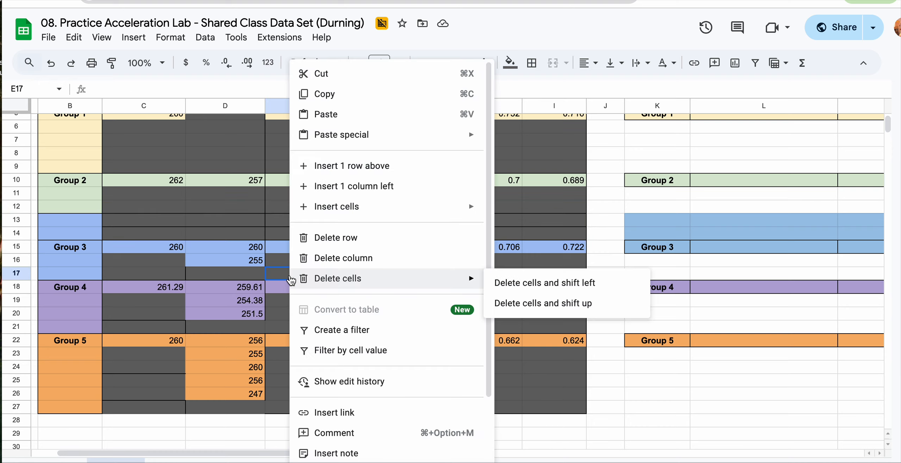
{"action": "left_click", "coordinate": [318, 108]}
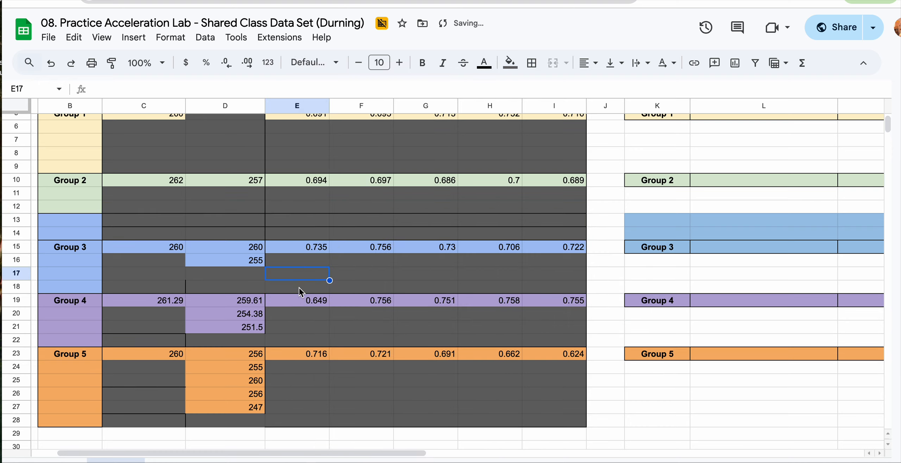
{"action": "right_click", "coordinate": [300, 287]}
{"action": "left_click", "coordinate": [353, 168]}
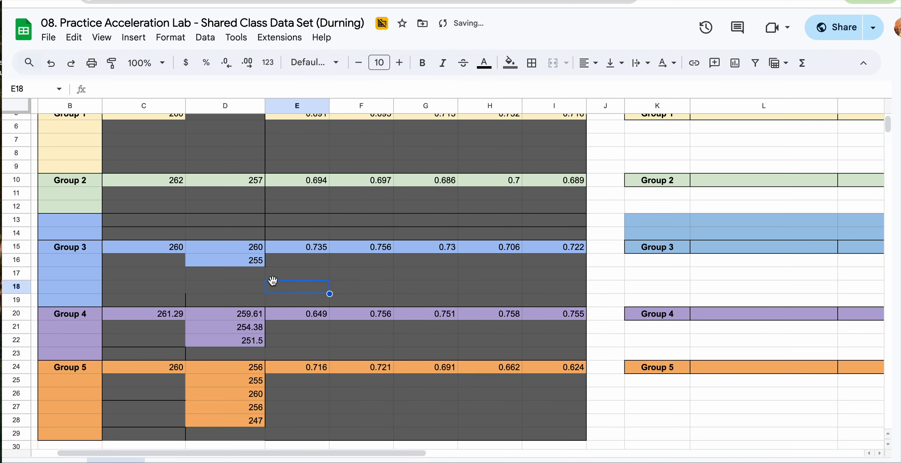
- Insert one row above row 23 at the end of the Group 4 block
{"action": "left_click", "coordinate": [275, 355]}
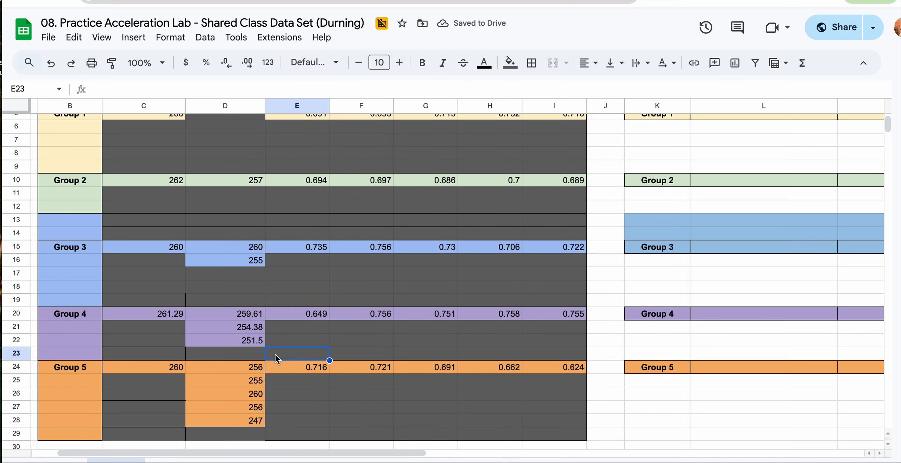
{"action": "right_click", "coordinate": [277, 356]}
{"action": "left_click", "coordinate": [327, 169]}
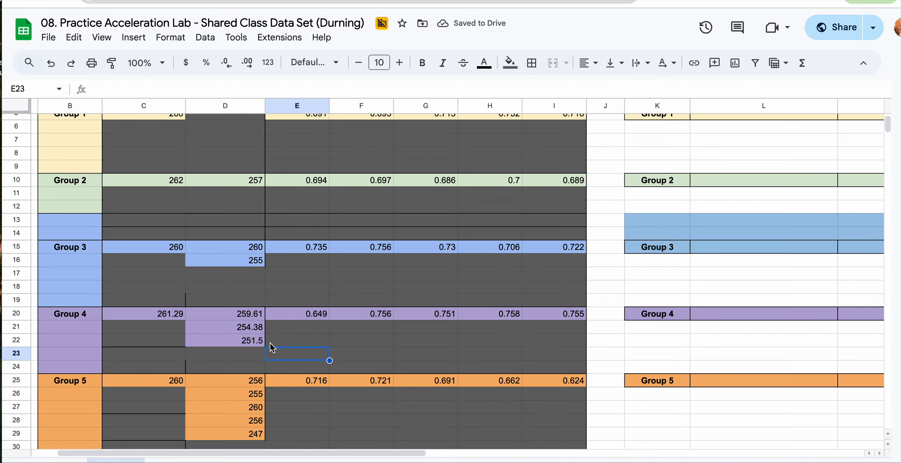
- Review the row spacing, car masses and extra masses of all five groups in the data table
{"action": "scroll", "coordinate": [273, 349], "scroll_direction": "up", "scroll_amount": 2}
{"action": "scroll", "coordinate": [273, 348], "scroll_direction": "left", "scroll_amount": 1}
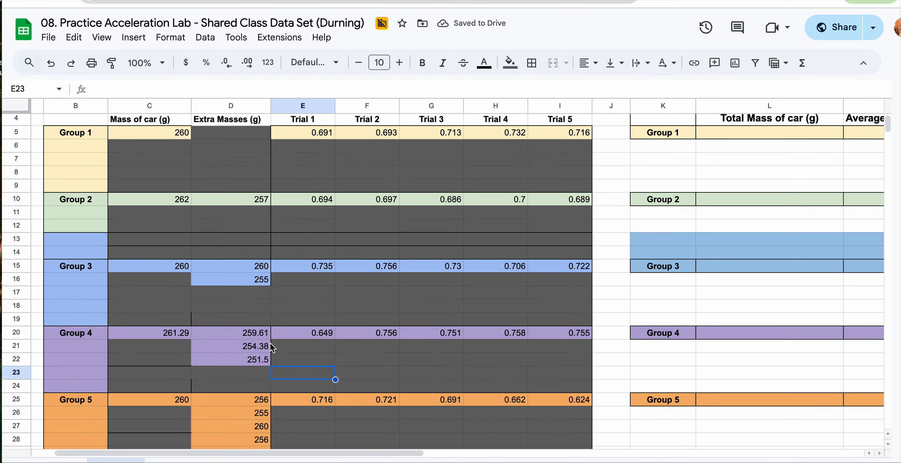
{"action": "scroll", "coordinate": [168, 349], "scroll_direction": "up", "scroll_amount": 1}
{"action": "scroll", "coordinate": [167, 349], "scroll_direction": "down", "scroll_amount": 1}
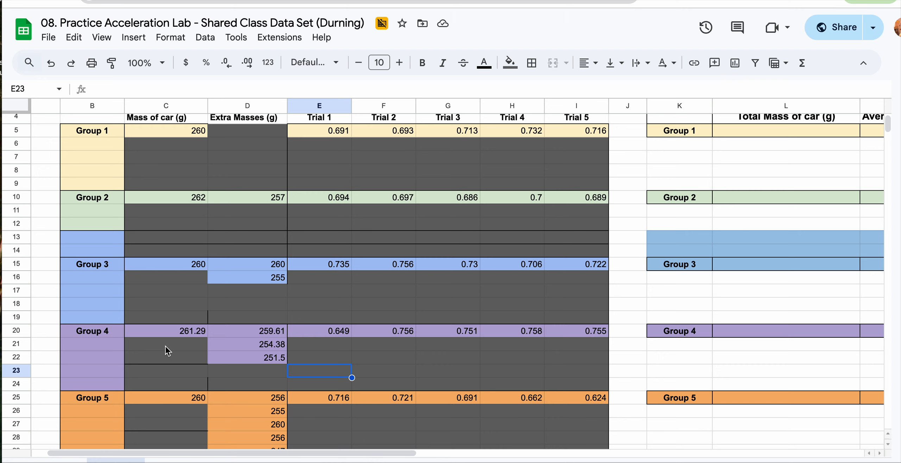
{"action": "scroll", "coordinate": [482, 252], "scroll_direction": "right", "scroll_amount": 1}
{"action": "scroll", "coordinate": [481, 253], "scroll_direction": "down", "scroll_amount": 1}
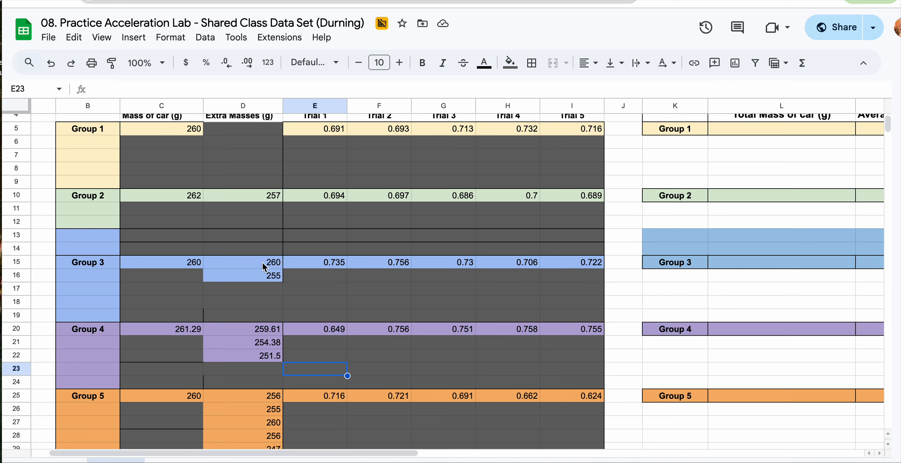
{"action": "scroll", "coordinate": [263, 267], "scroll_direction": "up", "scroll_amount": 1}
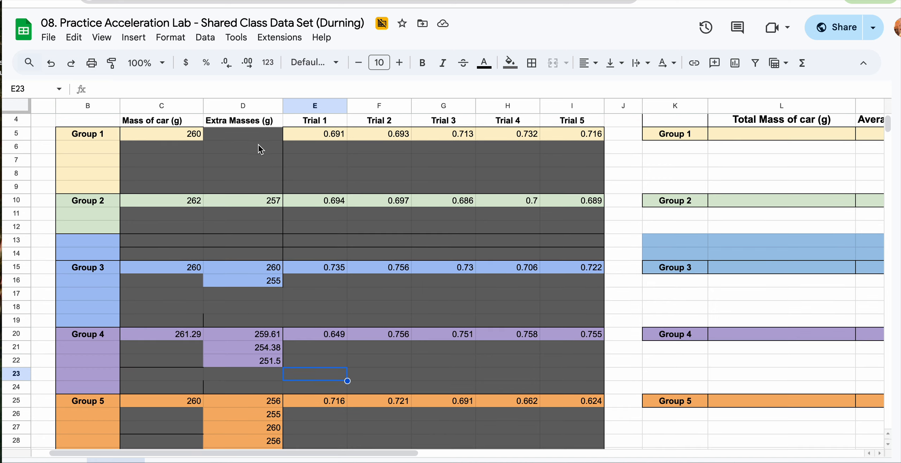
{"action": "scroll", "coordinate": [243, 325], "scroll_direction": "down", "scroll_amount": 2}
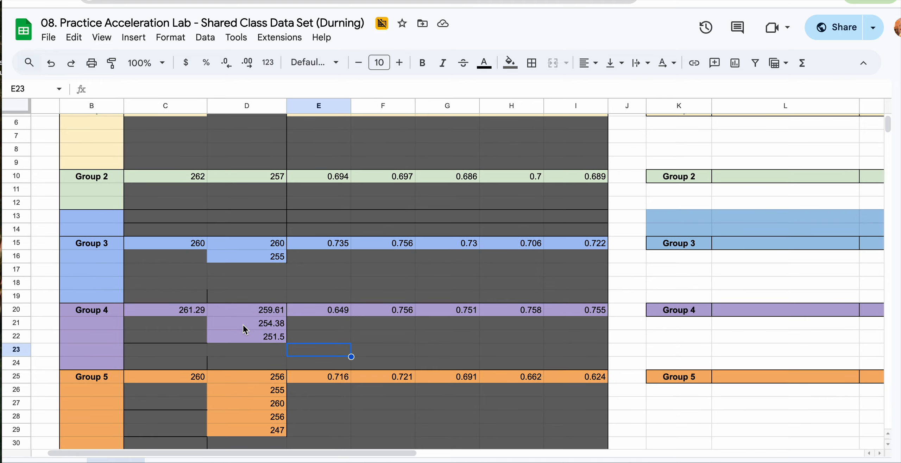
{"action": "scroll", "coordinate": [243, 325], "scroll_direction": "up", "scroll_amount": 2}
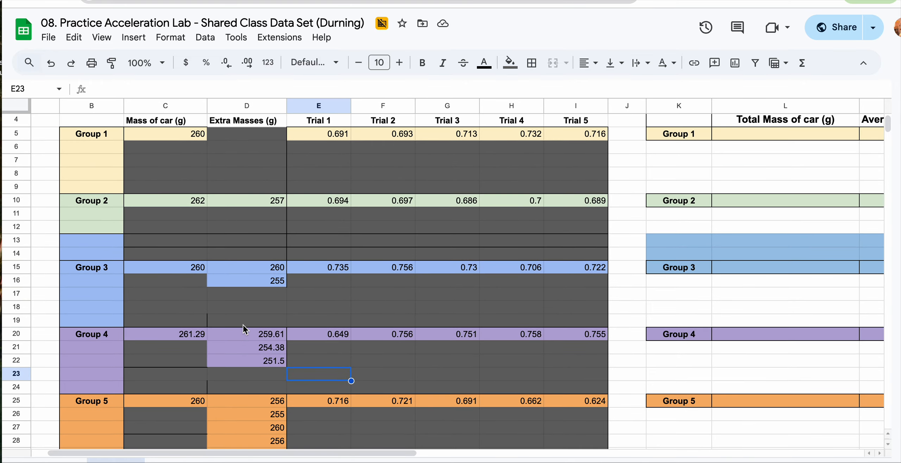
{"action": "scroll", "coordinate": [243, 325], "scroll_direction": "up", "scroll_amount": 2}
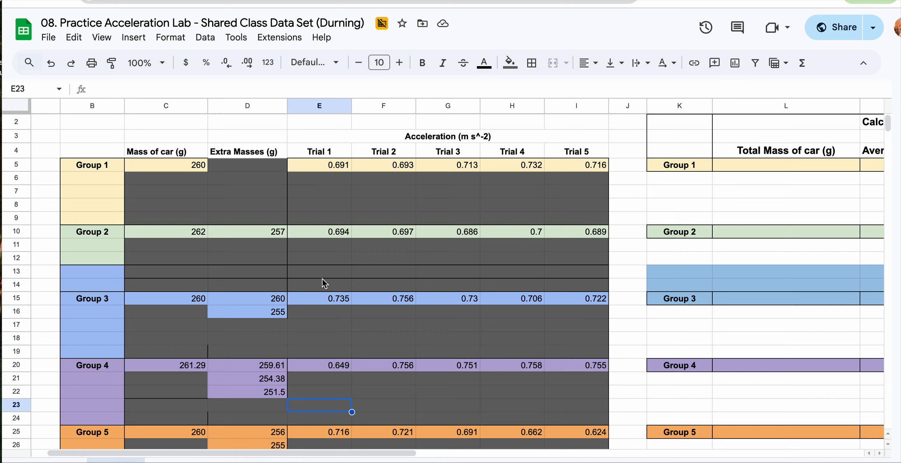
- Calculate Group 1's total car mass in L5 with =SUM(C5:D9) and fill the formula down to L25
{"action": "left_click", "coordinate": [736, 168]}
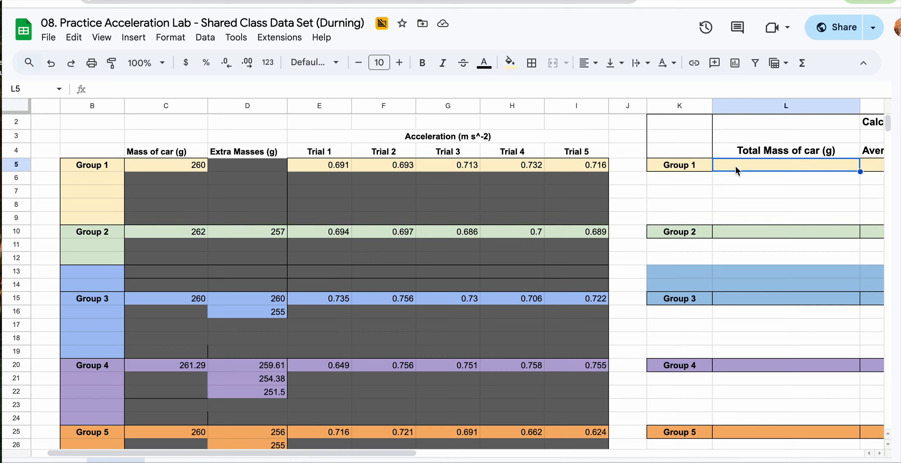
{"action": "type", "text": "="}
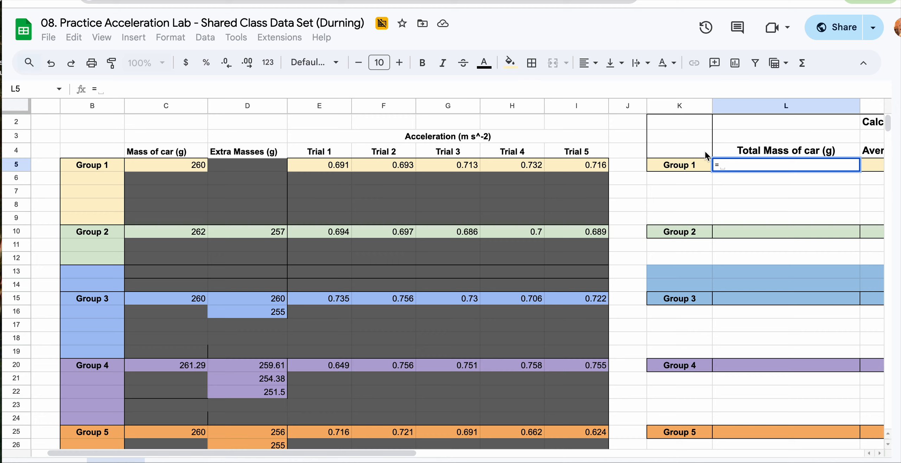
{"action": "type", "text": "sum"}
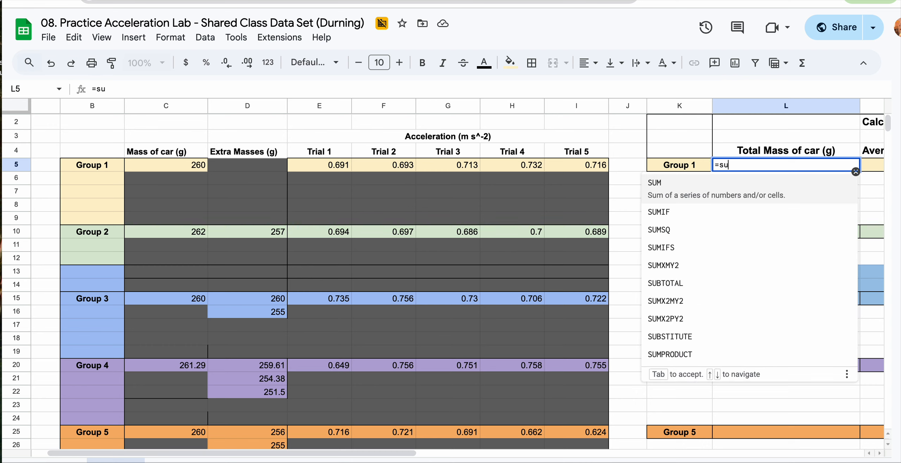
{"action": "left_click", "coordinate": [698, 181]}
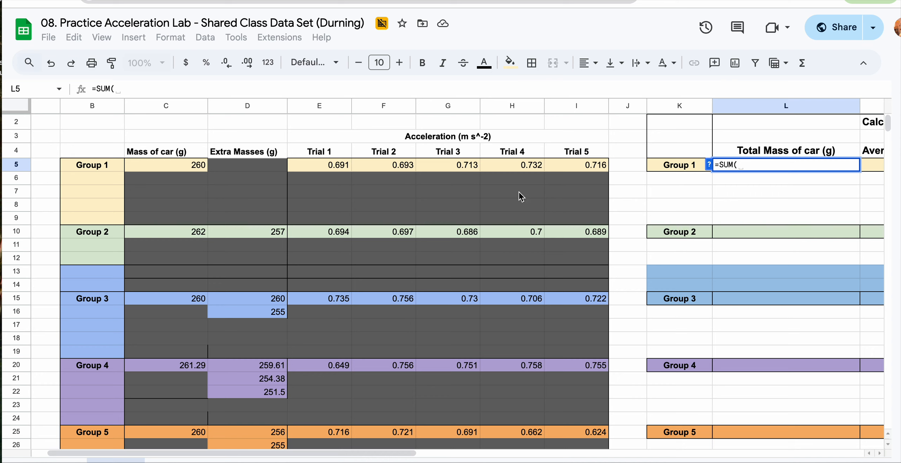
{"action": "left_click_drag", "start_coordinate": [172, 167], "coordinate": [241, 221]}
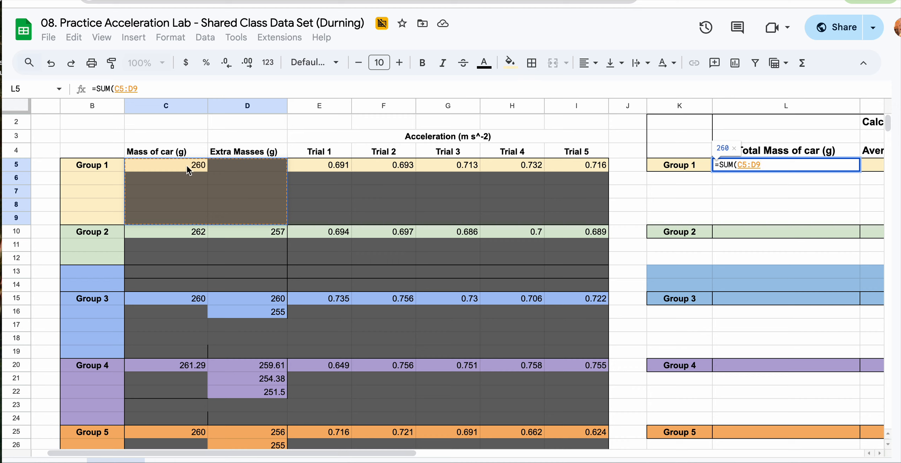
{"action": "key", "text": "Return"}
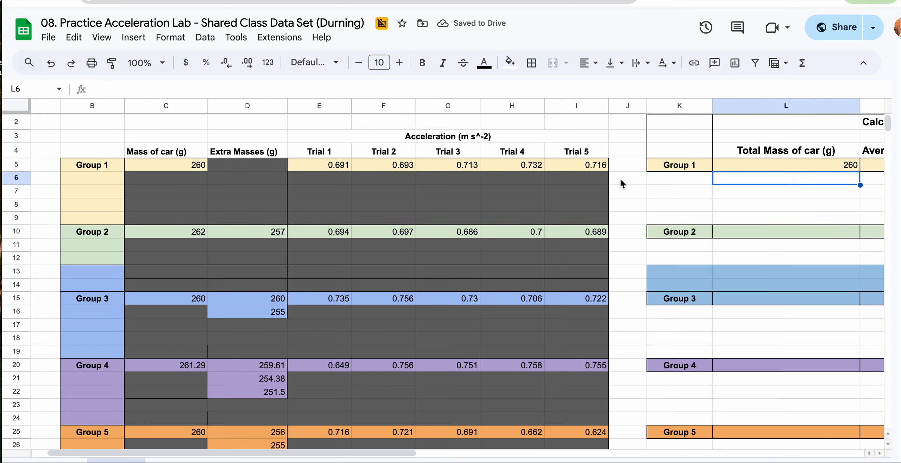
{"action": "left_click", "coordinate": [855, 167]}
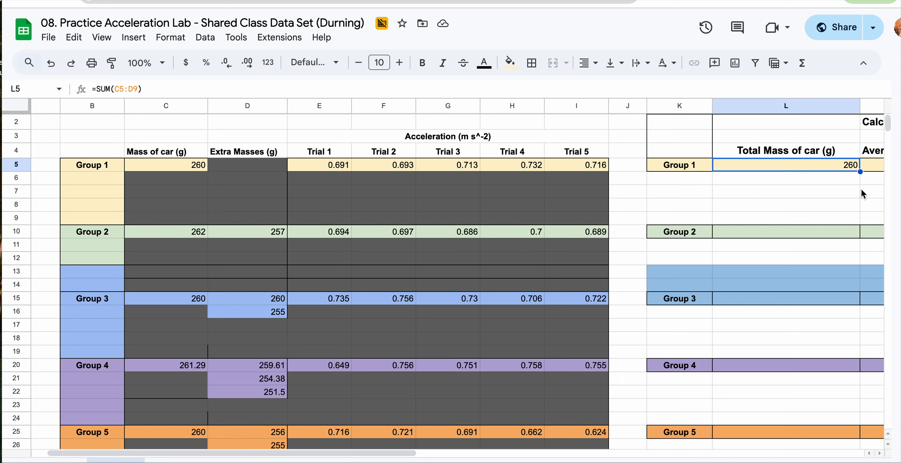
{"action": "left_click_drag", "start_coordinate": [861, 172], "coordinate": [852, 412]}
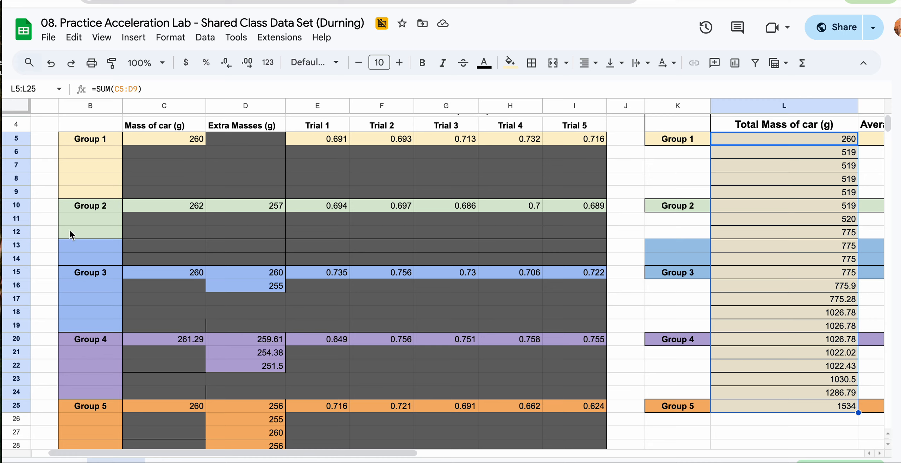
- Extend the green Group 2 label colouring from B12 down to B14
{"action": "left_click", "coordinate": [100, 238]}
{"action": "left_click_drag", "start_coordinate": [122, 240], "coordinate": [124, 265]}
- Clear the surplus totals between the group rows in L6:L9, L11:L14, L16:L19 and L21:L24
{"action": "left_click", "coordinate": [758, 152]}
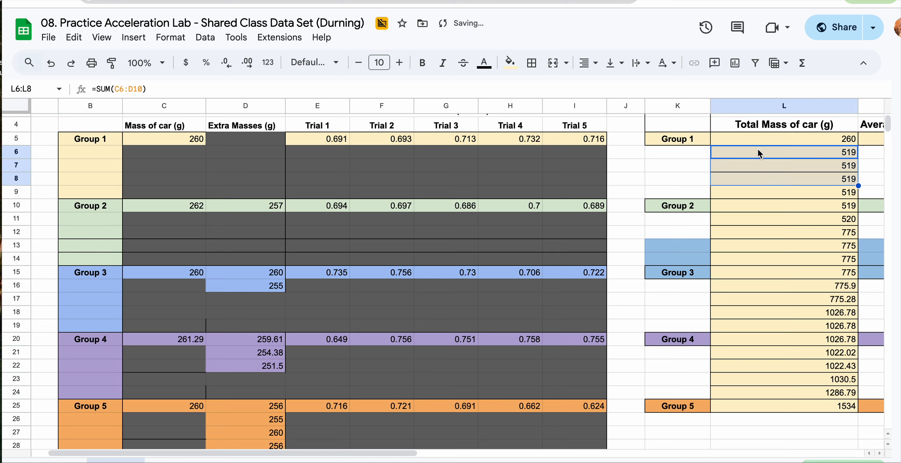
{"action": "left_click_drag", "start_coordinate": [765, 153], "coordinate": [765, 192]}
{"action": "key", "text": "Delete"}
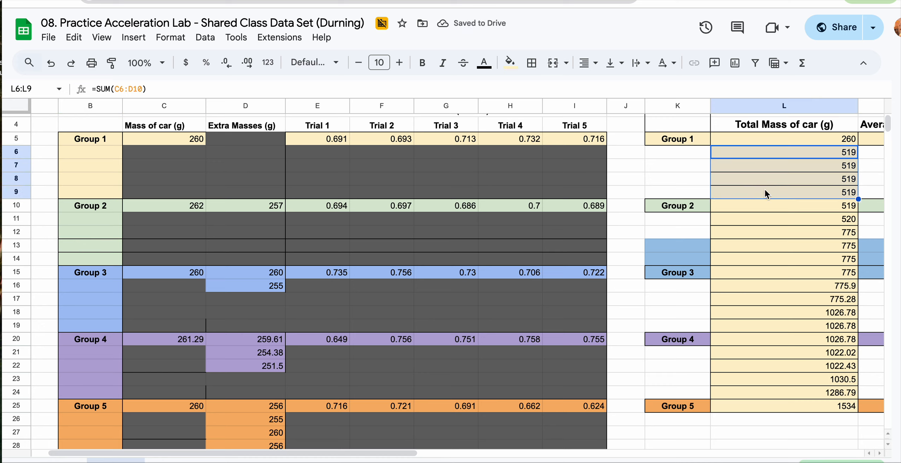
{"action": "left_click_drag", "start_coordinate": [807, 221], "coordinate": [806, 259]}
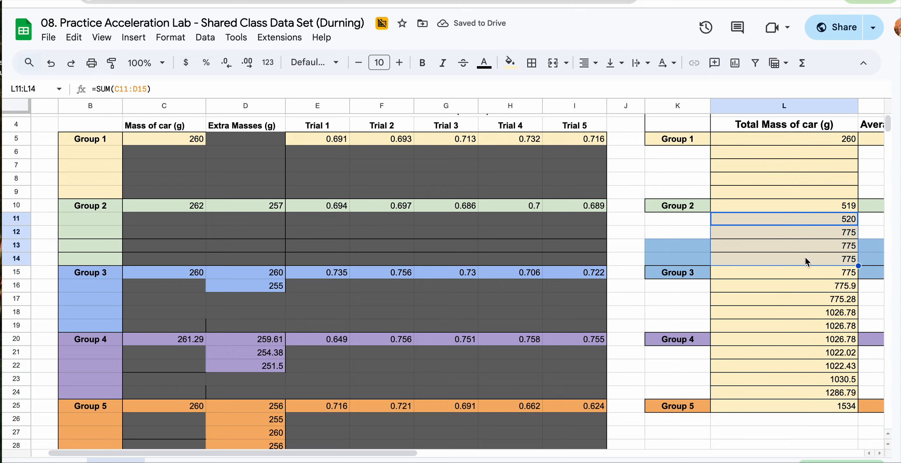
{"action": "key", "text": "Delete"}
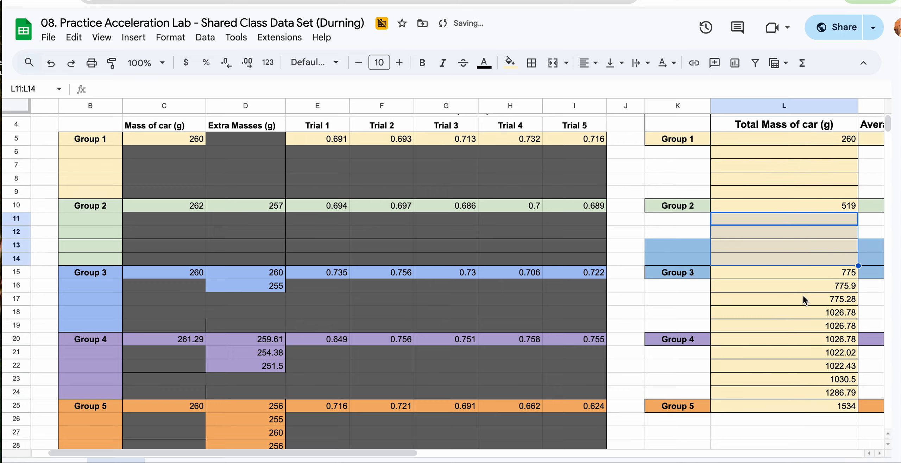
{"action": "left_click_drag", "start_coordinate": [804, 288], "coordinate": [801, 392]}
{"action": "key", "text": "Delete"}
{"action": "key", "text": "Delete"}
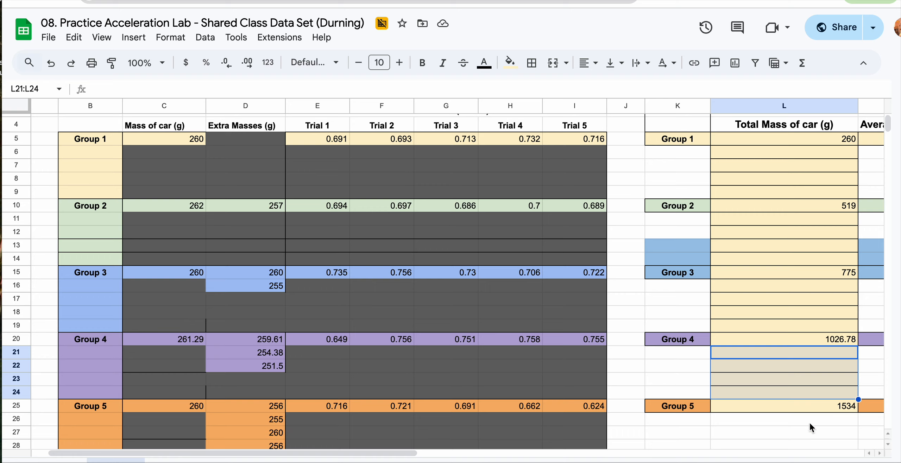
- Round the displayed Group 4 total car mass in L20 to a whole number
{"action": "left_click", "coordinate": [830, 340]}
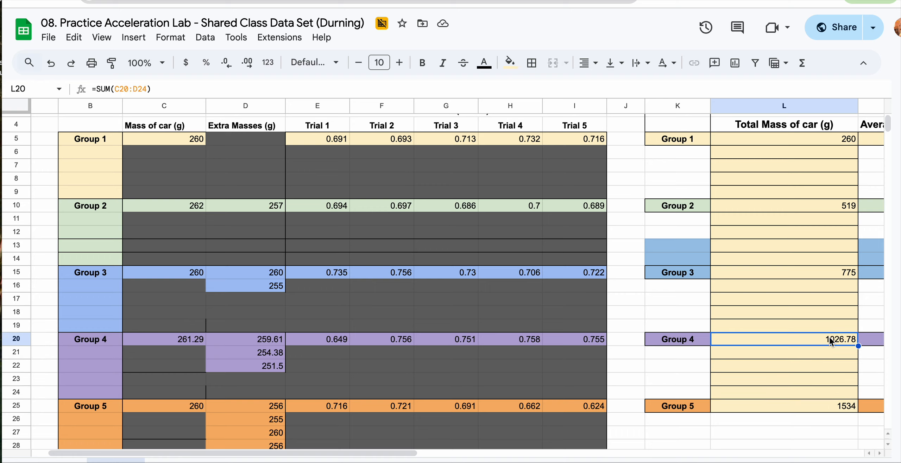
{"action": "left_click", "coordinate": [227, 63]}
{"action": "left_click", "coordinate": [227, 63]}
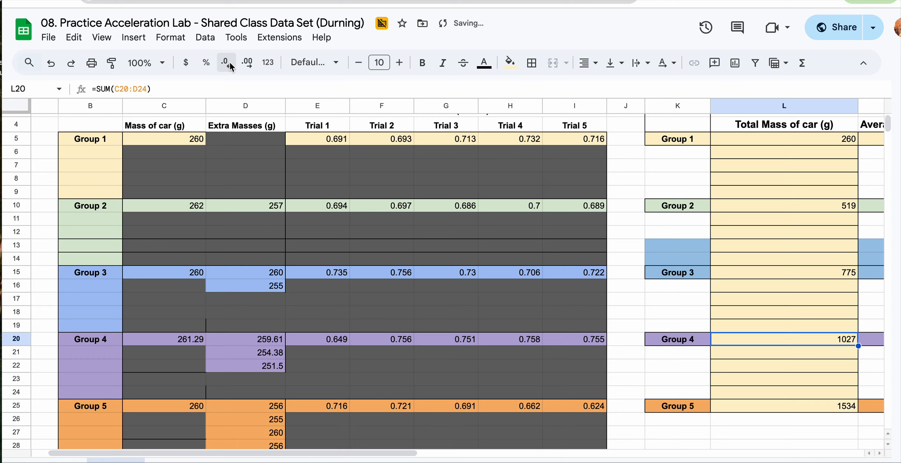
{"action": "left_click", "coordinate": [221, 234]}
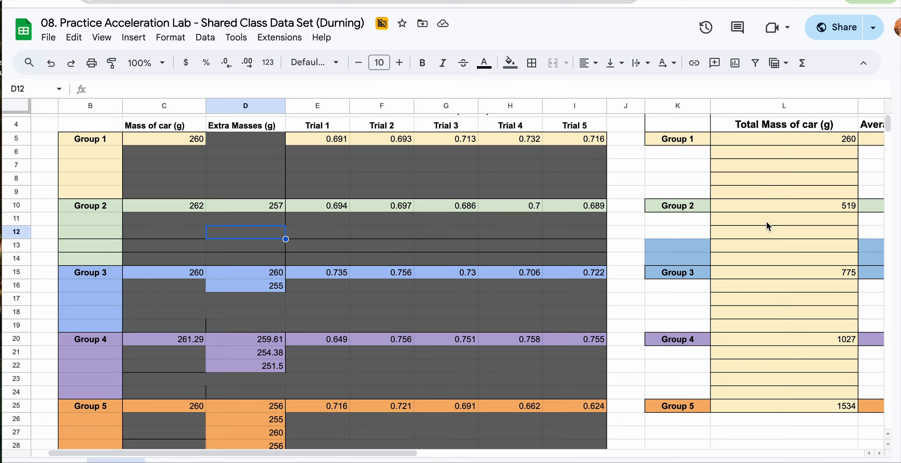
- Calculate Group 1's average acceleration in M5 with =AVERAGE(E5:I5)
{"action": "scroll", "coordinate": [767, 222], "scroll_direction": "right", "scroll_amount": 6}
{"action": "scroll", "coordinate": [766, 223], "scroll_direction": "up", "scroll_amount": 3}
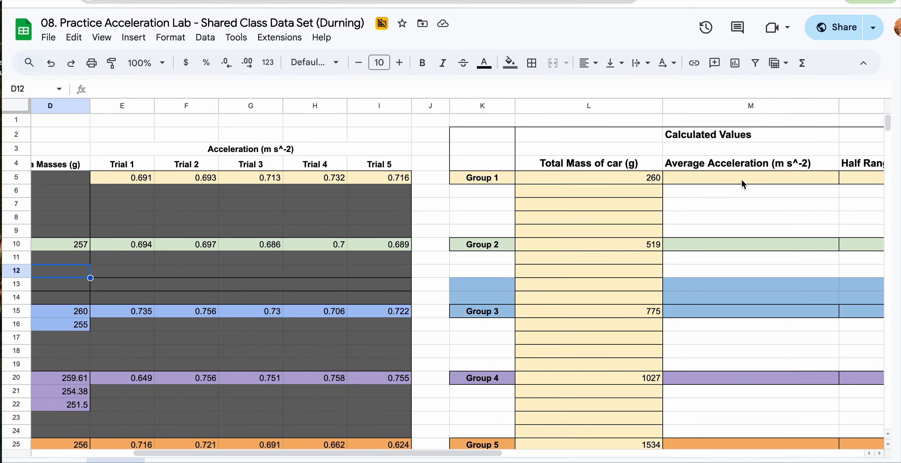
{"action": "left_click", "coordinate": [743, 180]}
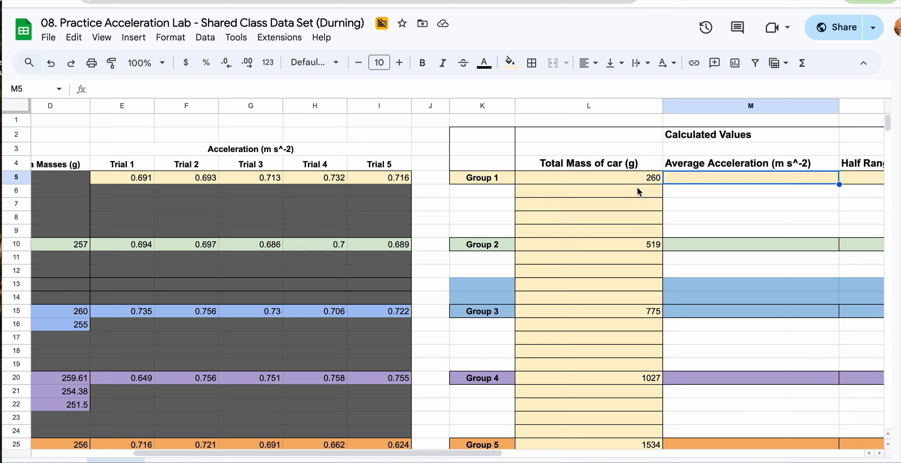
{"action": "left_click", "coordinate": [631, 247]}
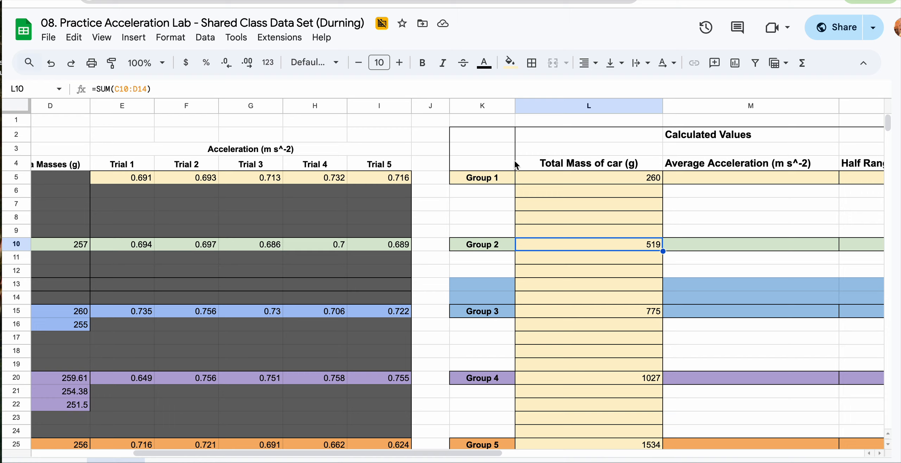
{"action": "left_click", "coordinate": [739, 178]}
{"action": "key", "text": "Return"}
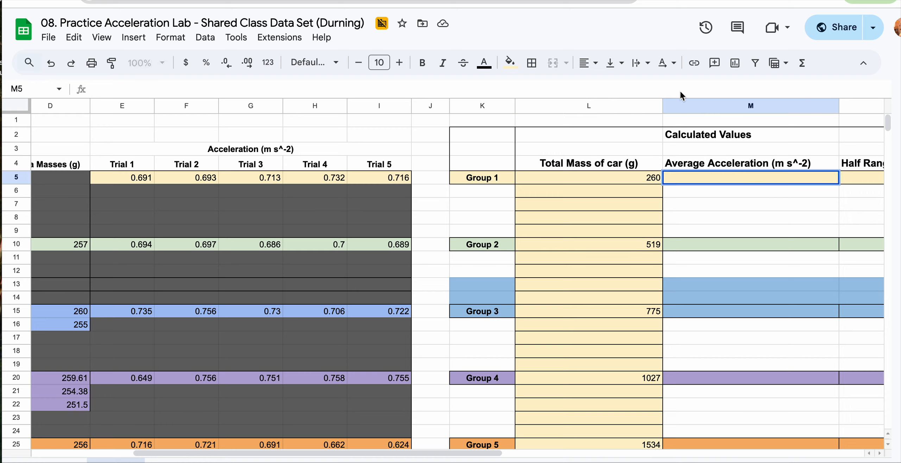
{"action": "type", "text": "="}
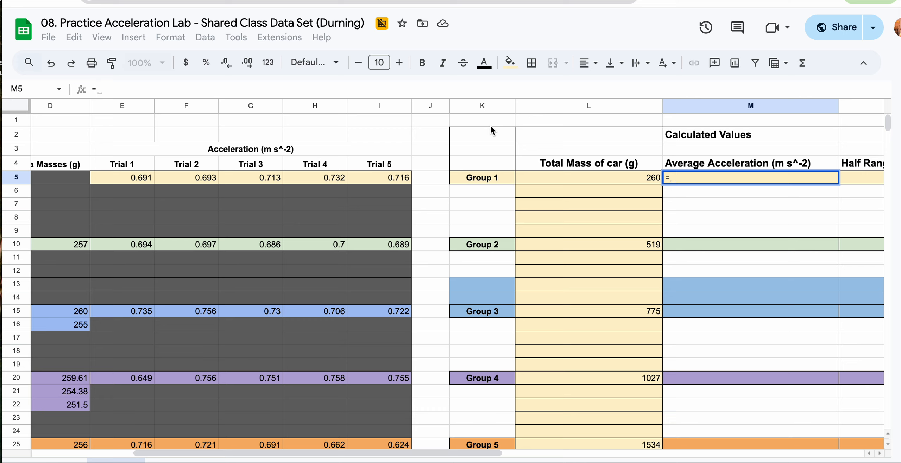
{"action": "type", "text": "ave"}
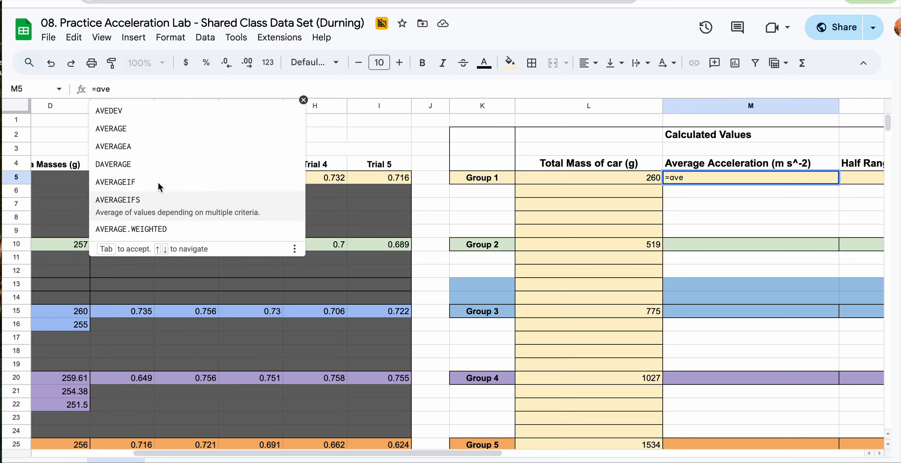
{"action": "left_click", "coordinate": [117, 135]}
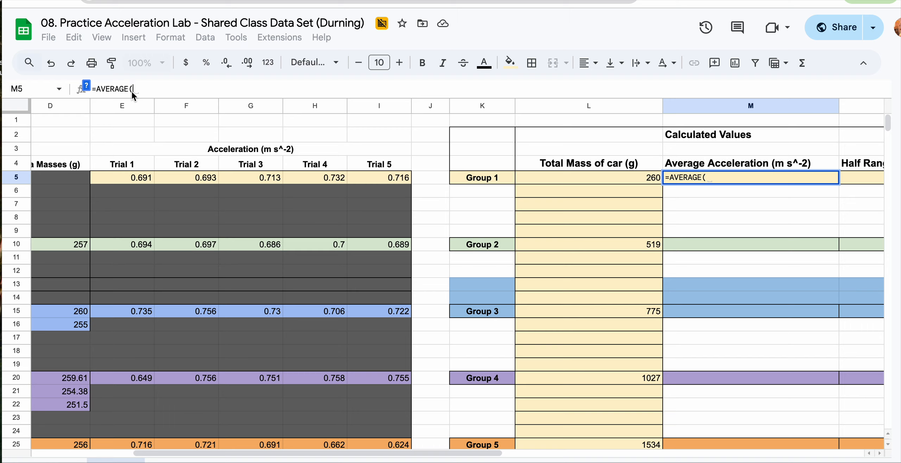
{"action": "left_click_drag", "start_coordinate": [139, 177], "coordinate": [373, 182]}
{"action": "key", "text": "Return"}
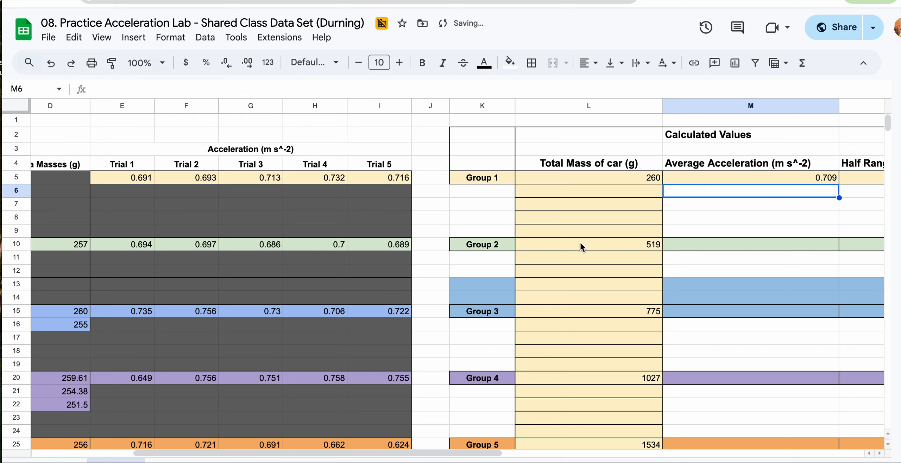
- Fill the average acceleration formula from M5 down to M25
{"action": "scroll", "coordinate": [581, 242], "scroll_direction": "right", "scroll_amount": 3}
{"action": "left_click", "coordinate": [724, 179]}
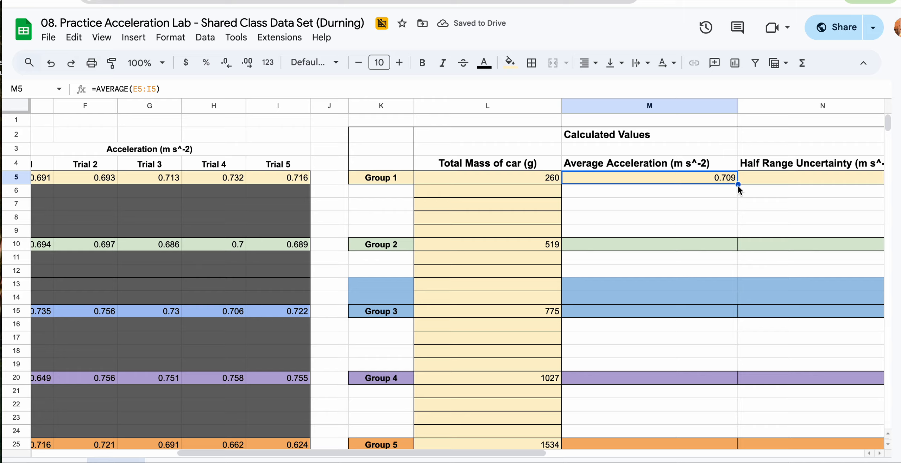
{"action": "left_click_drag", "start_coordinate": [739, 185], "coordinate": [728, 419]}
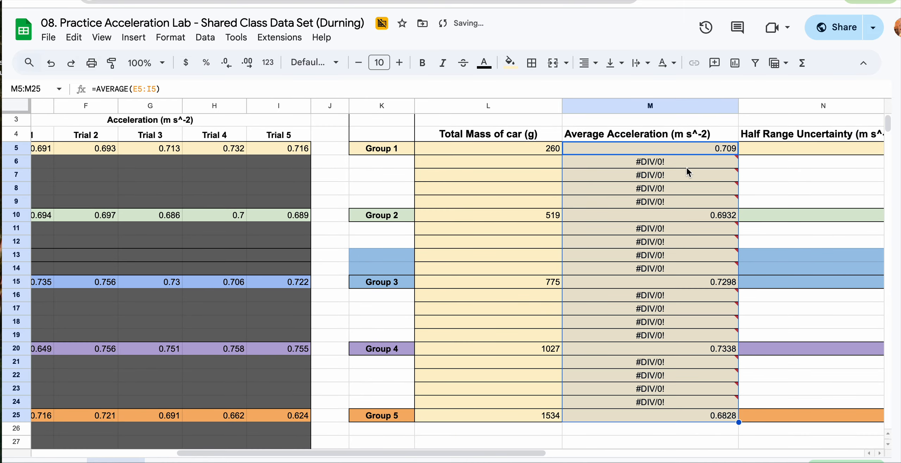
- Clear the surplus averages between the group rows in M6:M9, M11:M14, M16:M19 and M21:M24
{"action": "left_click_drag", "start_coordinate": [687, 162], "coordinate": [677, 262]}
{"action": "key", "text": "Delete"}
{"action": "key", "text": "Delete"}
{"action": "left_click", "coordinate": [677, 296]}
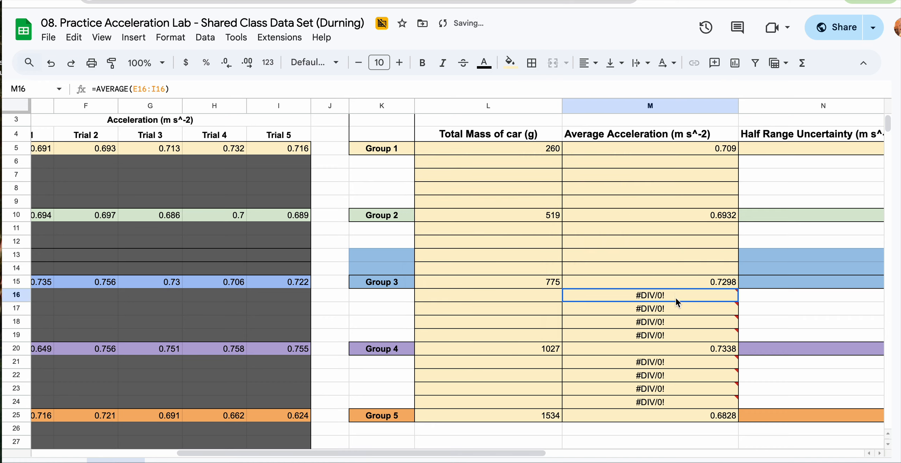
{"action": "left_click_drag", "start_coordinate": [676, 294], "coordinate": [675, 333]}
{"action": "key", "text": "Delete"}
{"action": "left_click_drag", "start_coordinate": [679, 363], "coordinate": [679, 398]}
{"action": "key", "text": "Delete"}
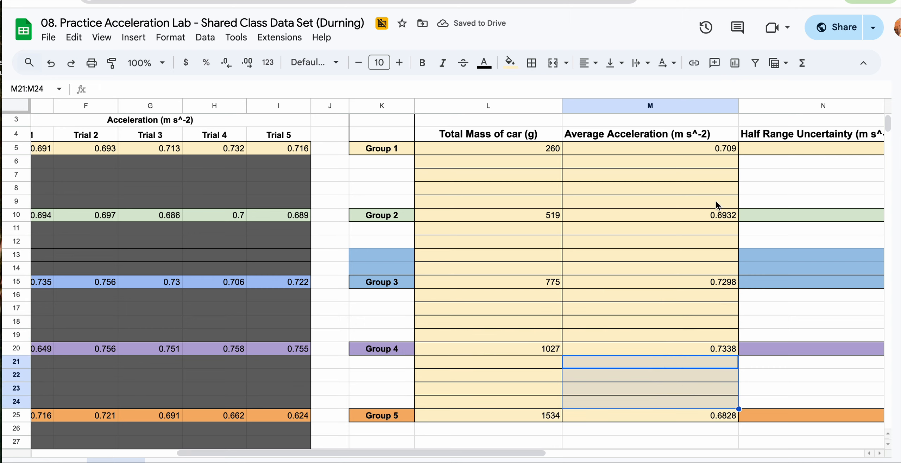
- Format the average accelerations in M5:M25 to three decimal places
{"action": "left_click_drag", "start_coordinate": [712, 150], "coordinate": [726, 416]}
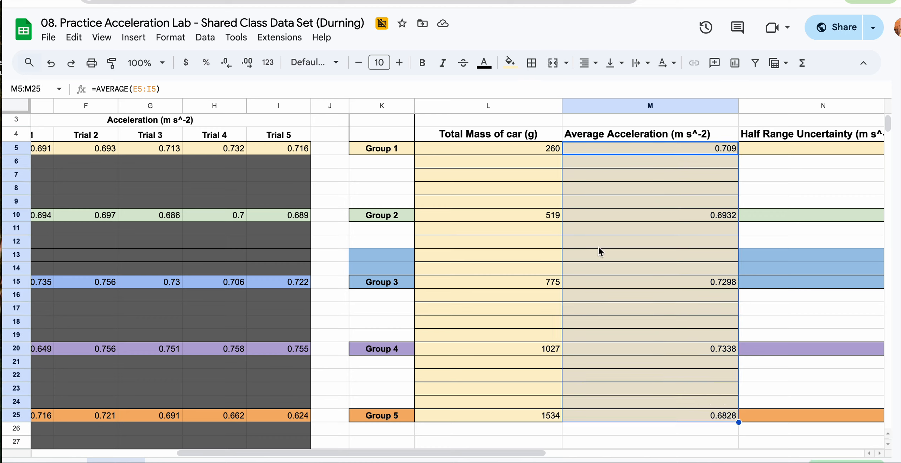
{"action": "left_click", "coordinate": [231, 66]}
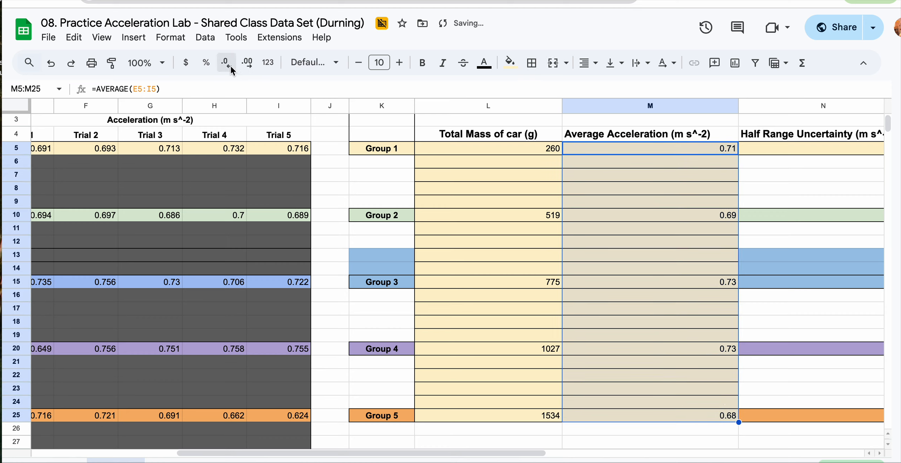
{"action": "left_click", "coordinate": [249, 65]}
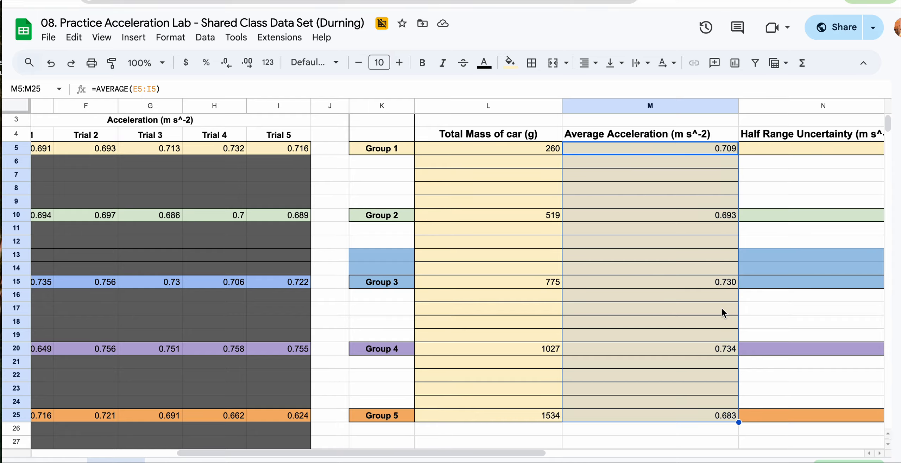
- Begin Group 1's half range uncertainty formula in N5 with =(MAX(E5:I5)
{"action": "scroll", "coordinate": [722, 309], "scroll_direction": "up", "scroll_amount": 1}
{"action": "scroll", "coordinate": [722, 310], "scroll_direction": "right", "scroll_amount": 1}
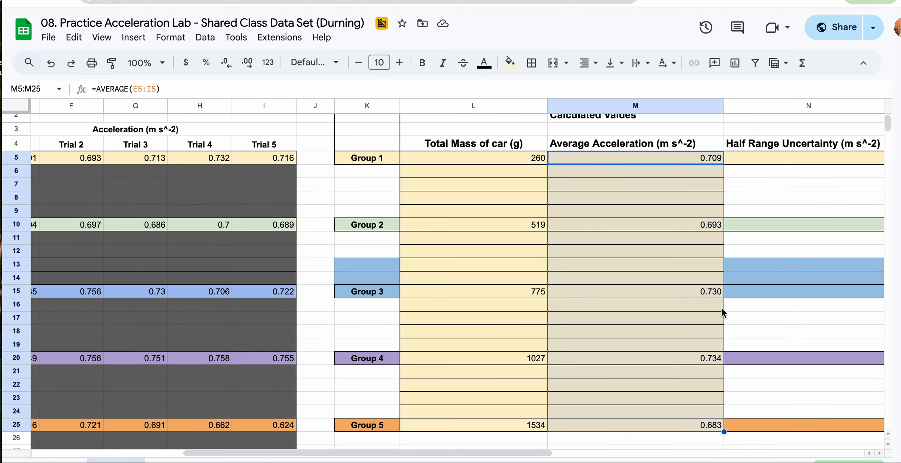
{"action": "left_click", "coordinate": [775, 157]}
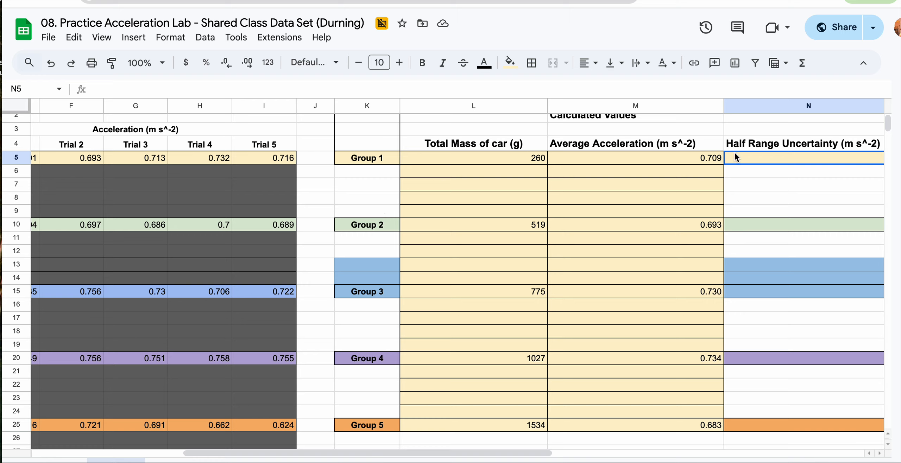
{"action": "left_click", "coordinate": [708, 89]}
{"action": "type", "text": "="}
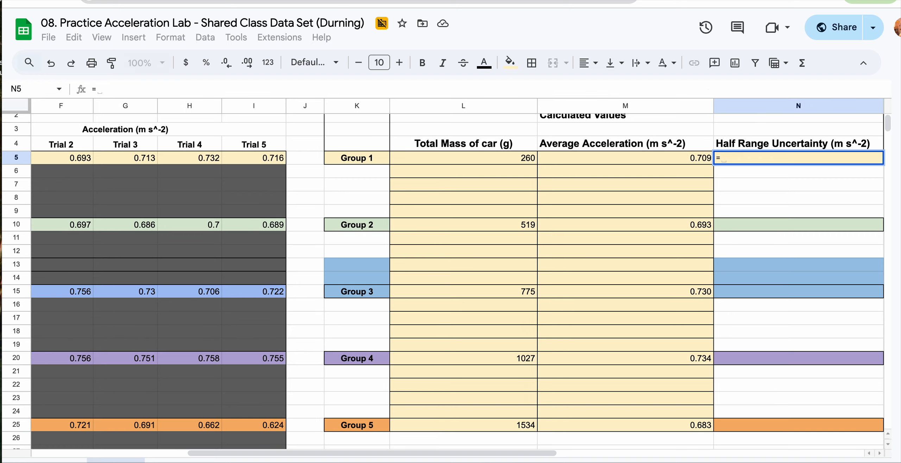
{"action": "type", "text": "(max"}
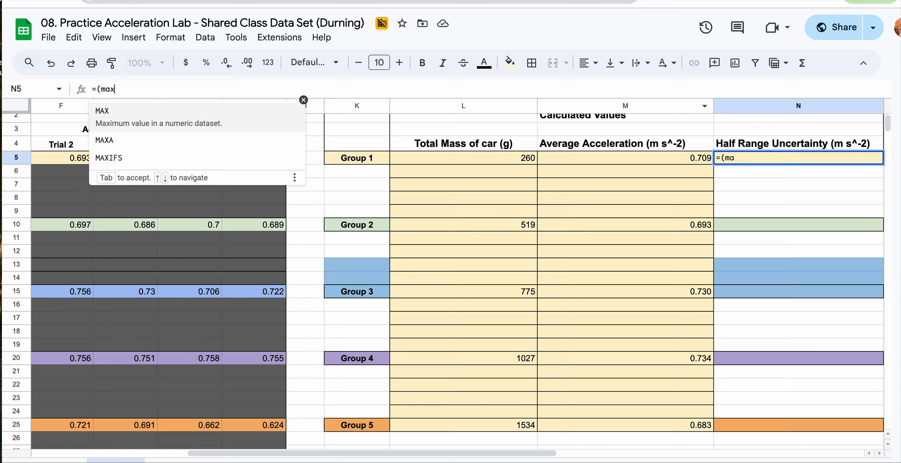
{"action": "left_click", "coordinate": [181, 112]}
{"action": "scroll", "coordinate": [275, 190], "scroll_direction": "left", "scroll_amount": 4}
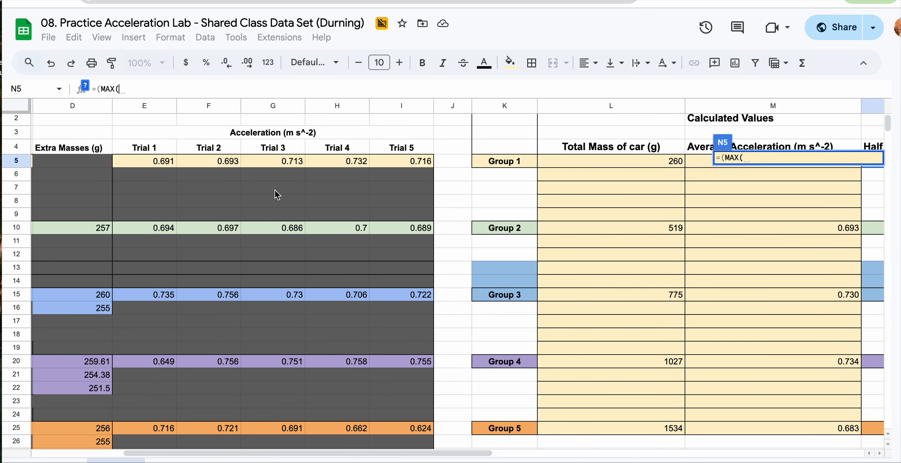
{"action": "left_click_drag", "start_coordinate": [181, 162], "coordinate": [409, 165]}
{"action": "type", "text": ")"}
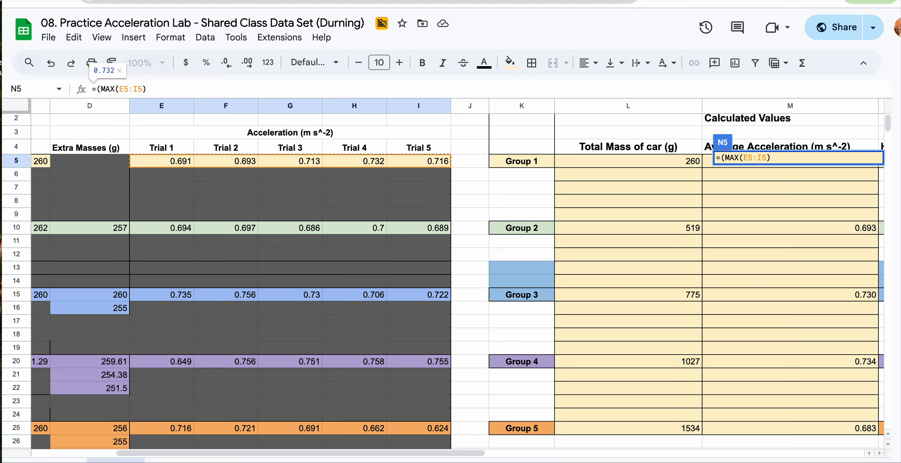
- Complete the N5 formula by subtracting MIN(E5:I5), closing the bracket and dividing by 2
{"action": "type", "text": " -"}
{"action": "type", "text": " m"}
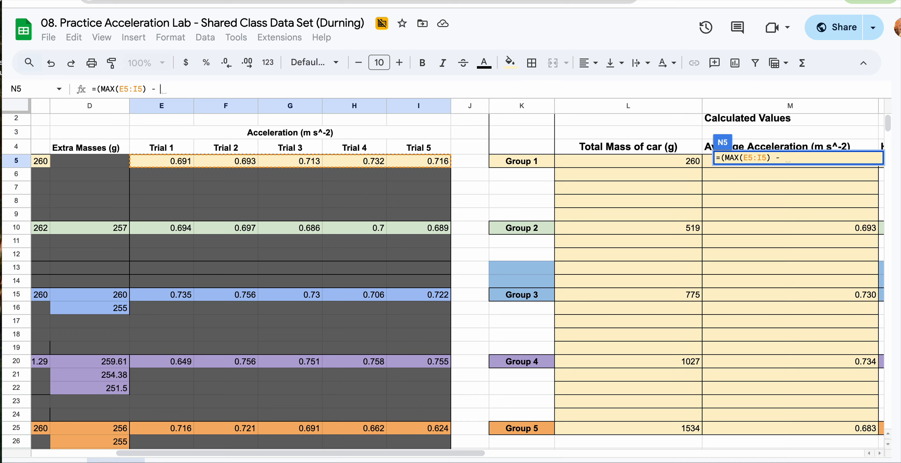
{"action": "type", "text": "in"}
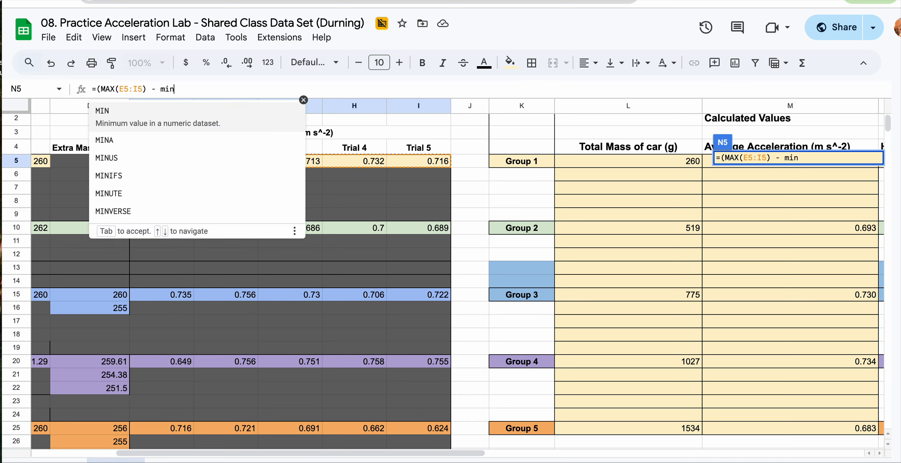
{"action": "key", "text": "Tab"}
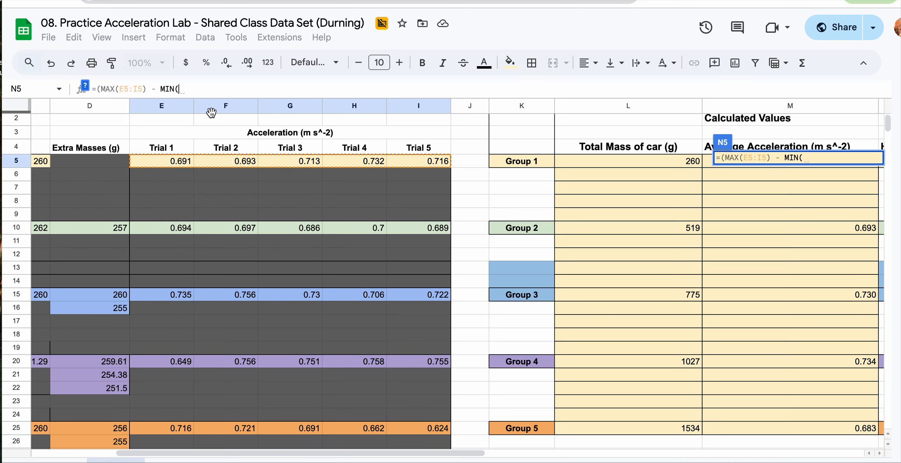
{"action": "left_click", "coordinate": [182, 162]}
{"action": "left_click_drag", "start_coordinate": [182, 165], "coordinate": [399, 159]}
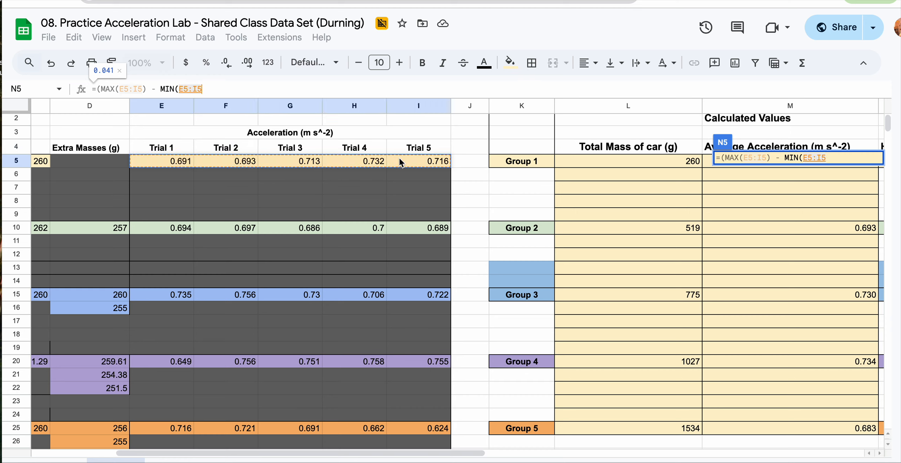
{"action": "type", "text": ")"}
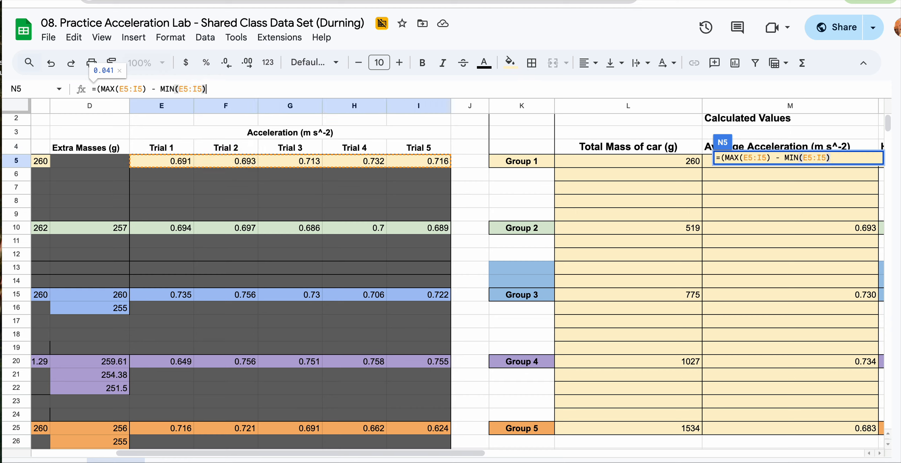
{"action": "type", "text": ")"}
{"action": "left_click", "coordinate": [219, 89]}
{"action": "type", "text": "/2"}
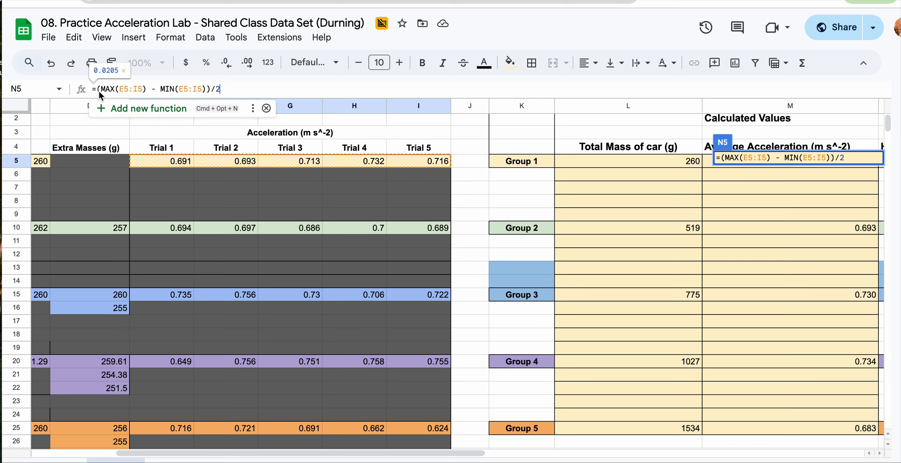
{"action": "key", "text": "Return"}
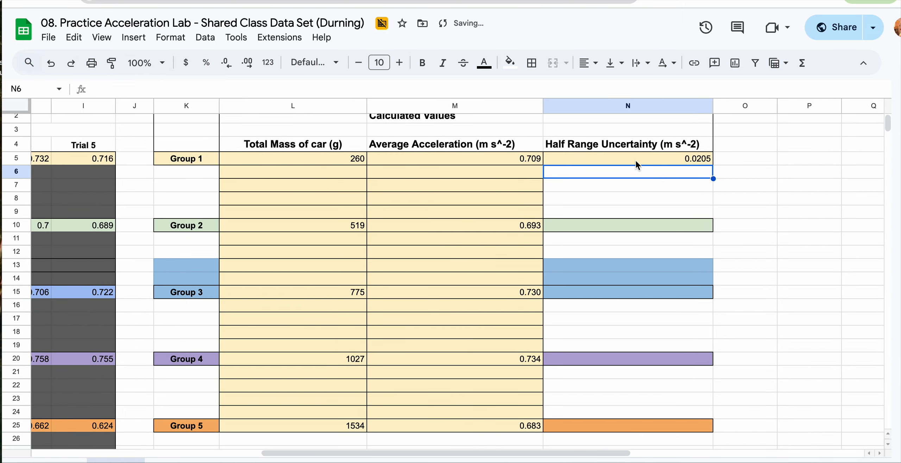
- Fill the half range uncertainty formula from N5 down to N25 and clear the surplus zeros between the group rows
{"action": "left_click", "coordinate": [631, 162]}
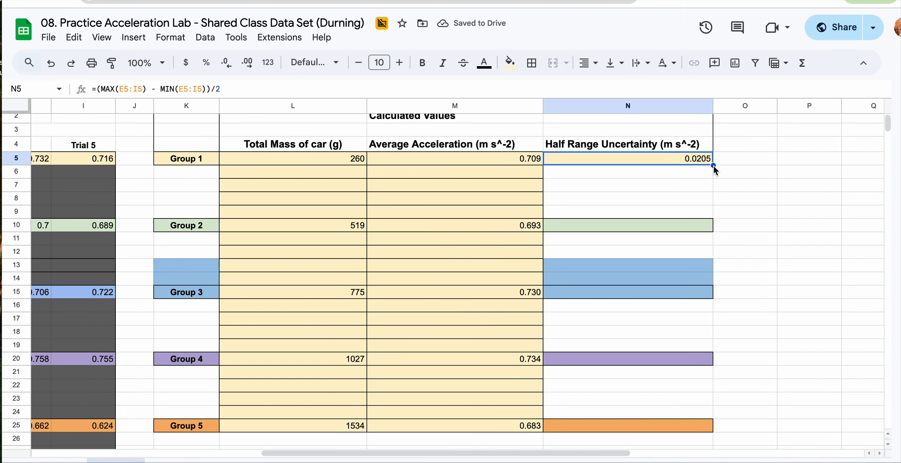
{"action": "left_click_drag", "start_coordinate": [713, 166], "coordinate": [710, 434]}
{"action": "left_click_drag", "start_coordinate": [692, 170], "coordinate": [693, 210]}
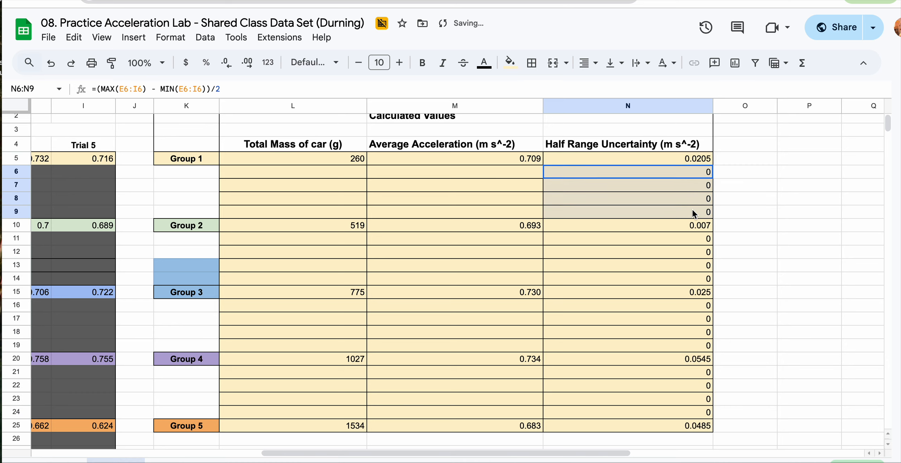
{"action": "key", "text": "Delete"}
{"action": "left_click_drag", "start_coordinate": [691, 243], "coordinate": [689, 412]}
{"action": "key", "text": "Delete"}
{"action": "key", "text": "Delete"}
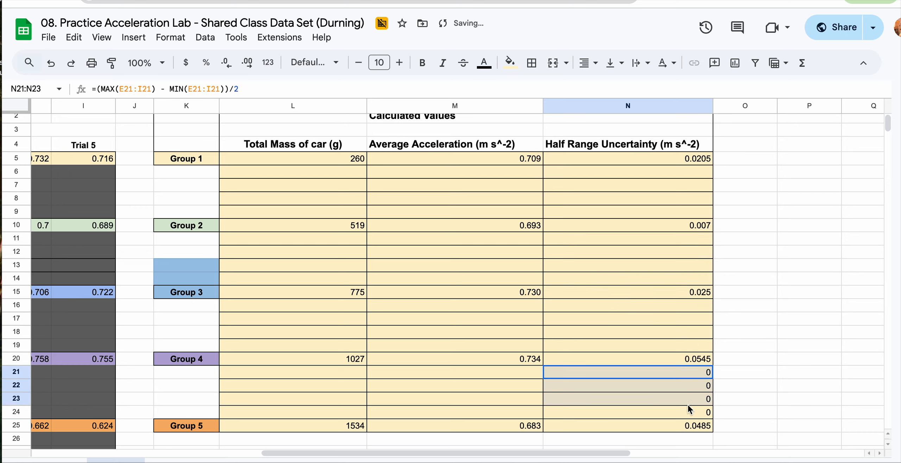
{"action": "key", "text": "Delete"}
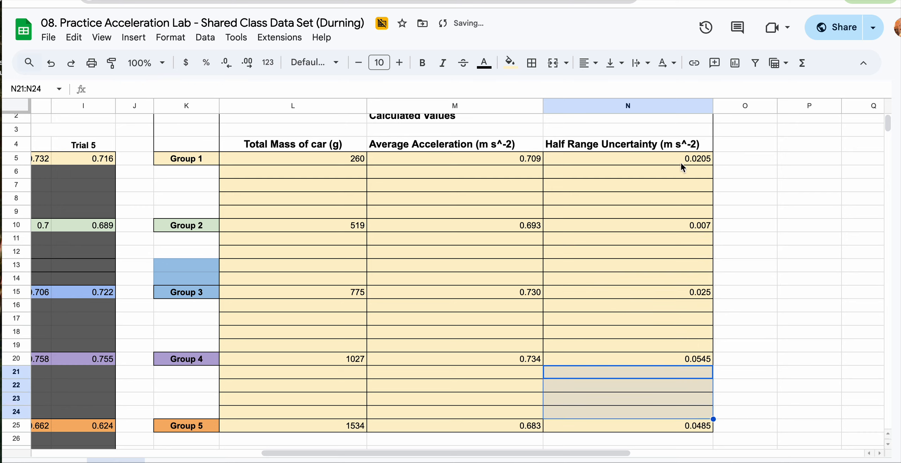
- Format the half range uncertainties in N5, N20 and N25 to three decimal places
{"action": "left_click", "coordinate": [680, 160]}
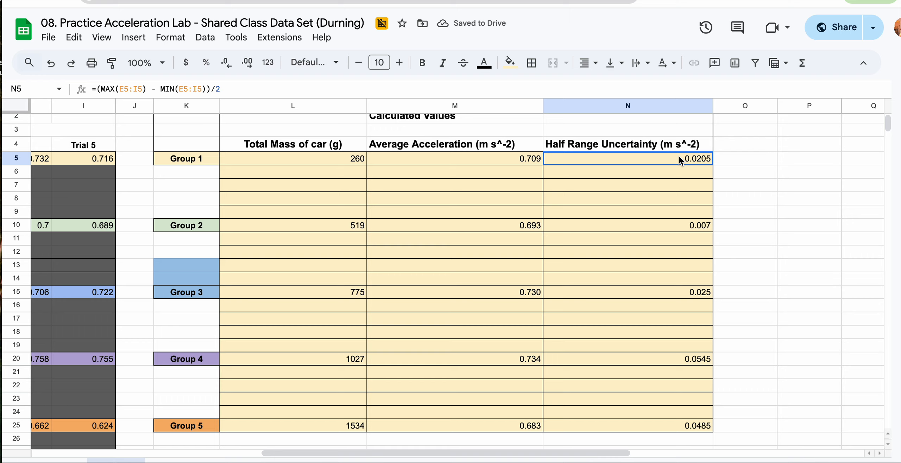
{"action": "left_click", "coordinate": [226, 64]}
{"action": "left_click", "coordinate": [227, 64]}
{"action": "left_click", "coordinate": [698, 294]}
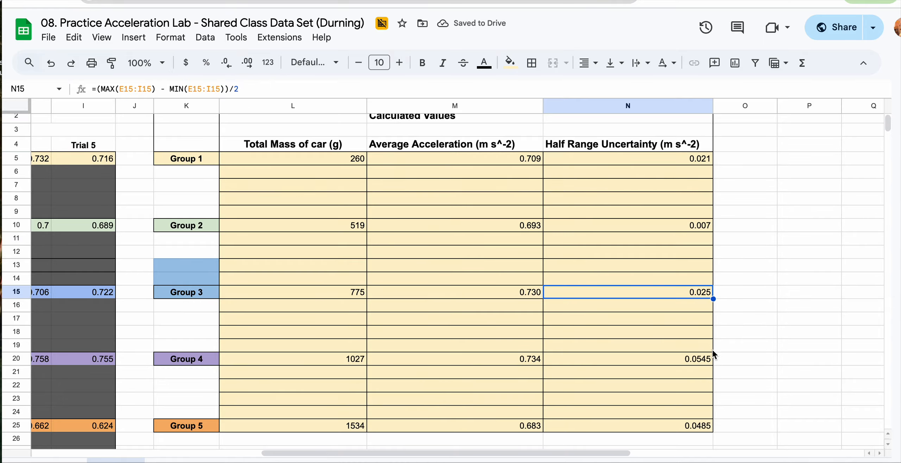
{"action": "left_click", "coordinate": [708, 360]}
{"action": "left_click", "coordinate": [227, 63]}
{"action": "left_click", "coordinate": [662, 426]}
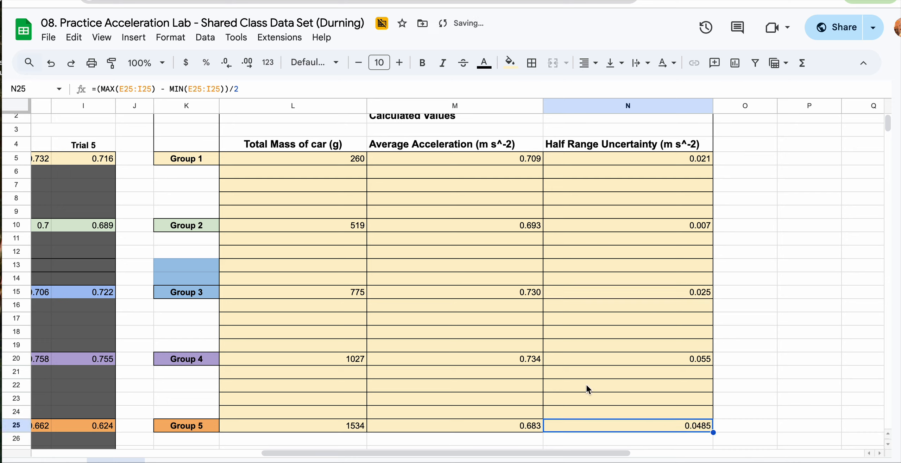
{"action": "left_click", "coordinate": [226, 64]}
- Review Group 1's formulas for total mass, average acceleration and half range uncertainty in L5, M5 and N5
{"action": "scroll", "coordinate": [496, 221], "scroll_direction": "up", "scroll_amount": 1}
{"action": "scroll", "coordinate": [495, 221], "scroll_direction": "left", "scroll_amount": 3}
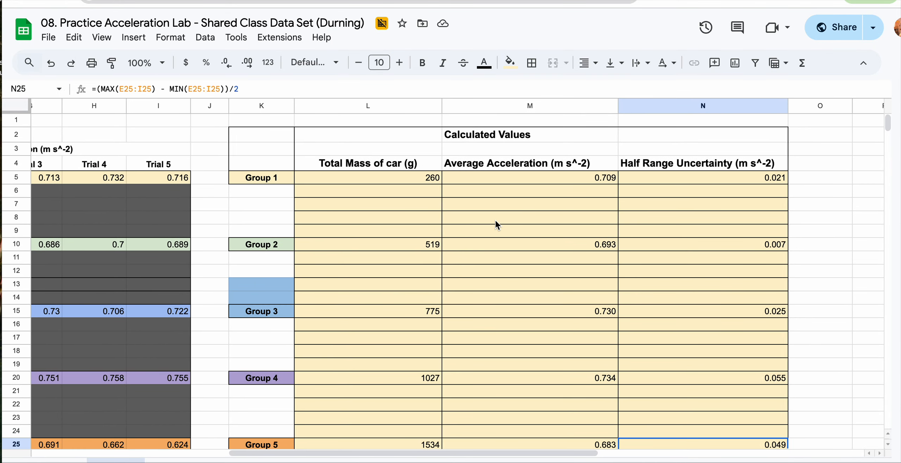
{"action": "scroll", "coordinate": [496, 221], "scroll_direction": "left", "scroll_amount": 1}
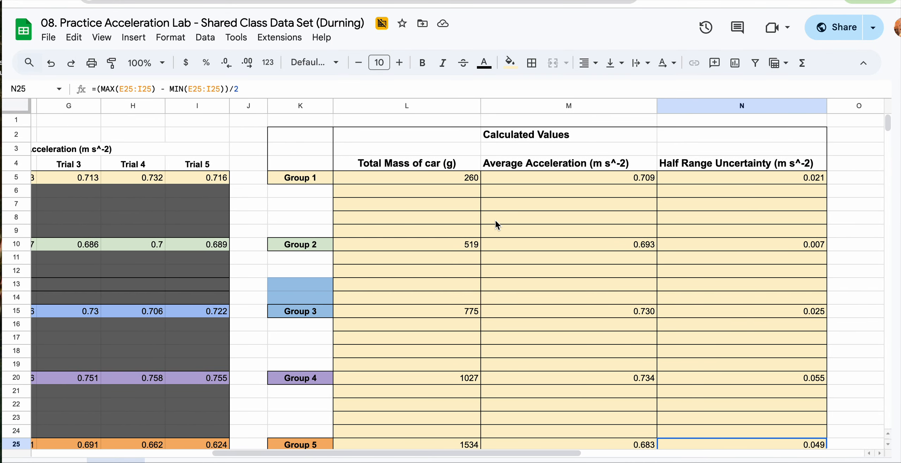
{"action": "left_click", "coordinate": [442, 177]}
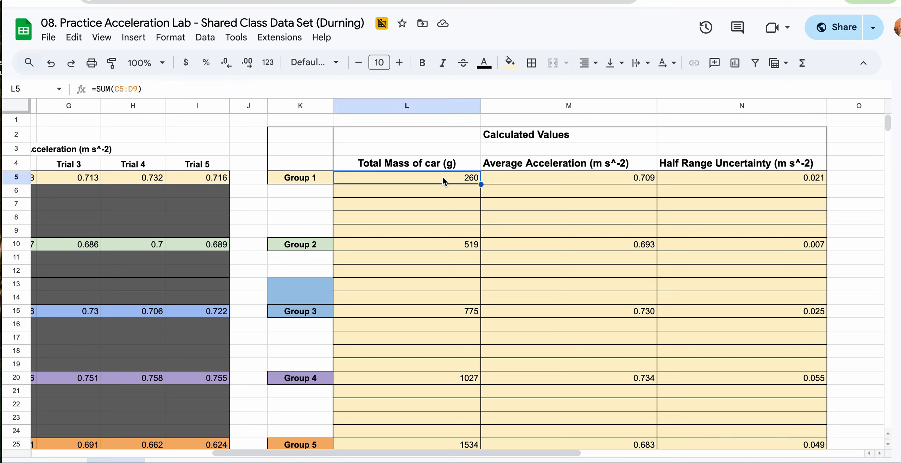
{"action": "left_click", "coordinate": [550, 184]}
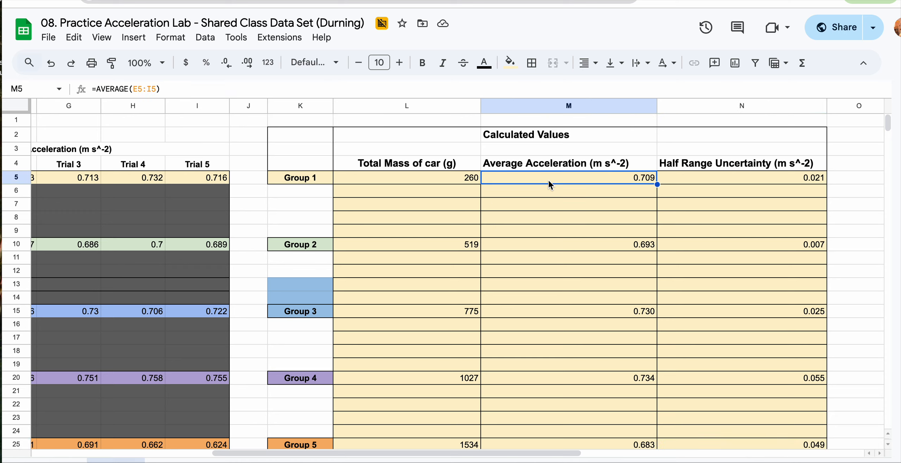
{"action": "left_click", "coordinate": [700, 181]}
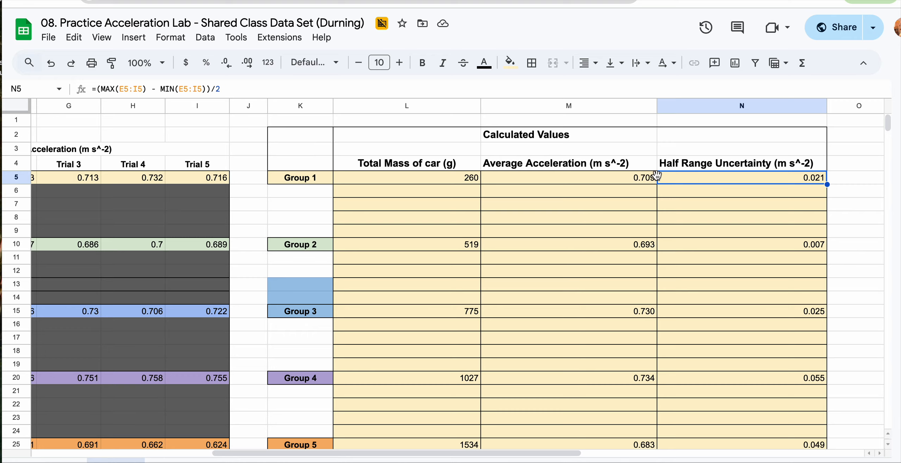
- Copy the calculated values table K4:N25, switch to a blank Excel worksheet and paste it starting at B3
{"action": "scroll", "coordinate": [816, 209], "scroll_direction": "down", "scroll_amount": 1}
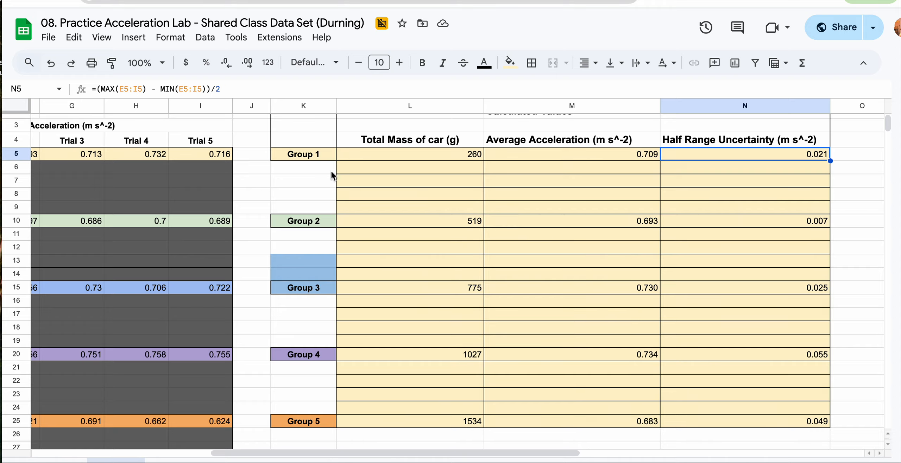
{"action": "left_click_drag", "start_coordinate": [302, 137], "coordinate": [744, 429]}
{"action": "key", "text": "ctrl+c"}
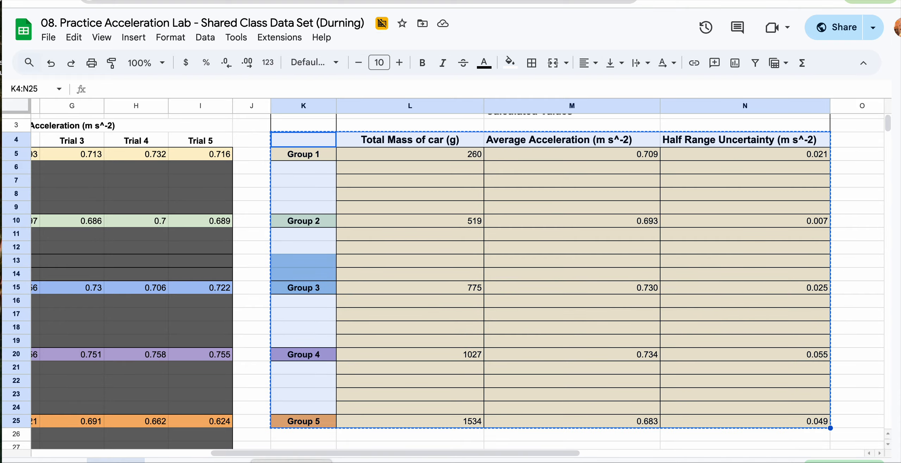
{"action": "left_click", "coordinate": [291, 462]}
{"action": "left_click_drag", "start_coordinate": [344, 117], "coordinate": [323, 0]}
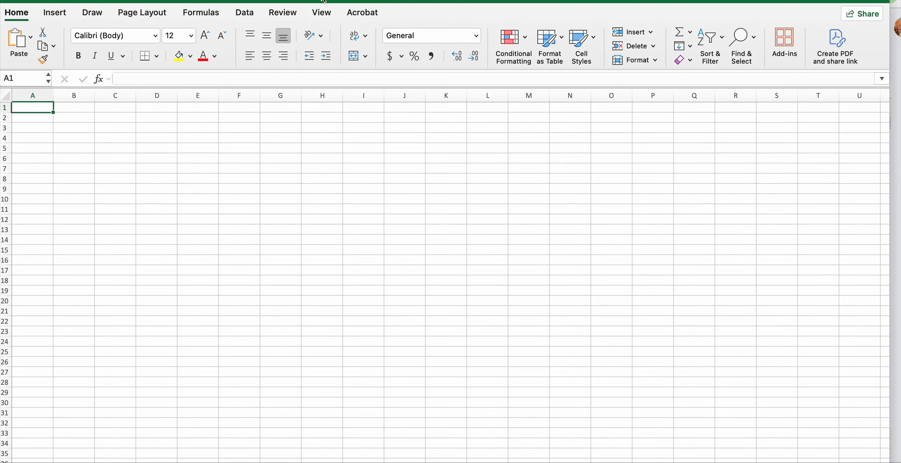
{"action": "left_click", "coordinate": [90, 133]}
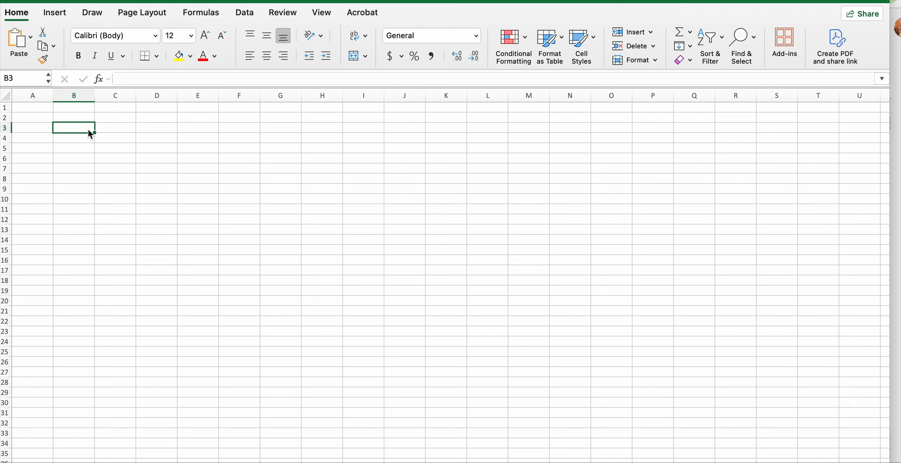
{"action": "key", "text": "super+v"}
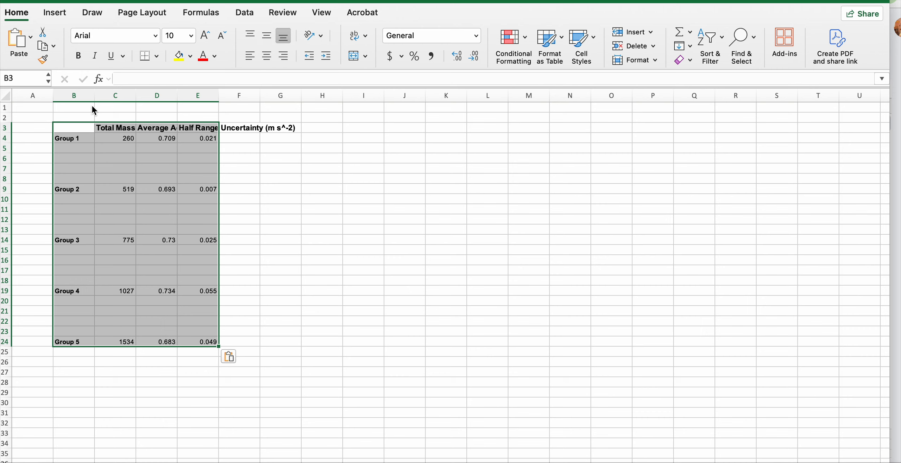
{"action": "left_click", "coordinate": [65, 17]}
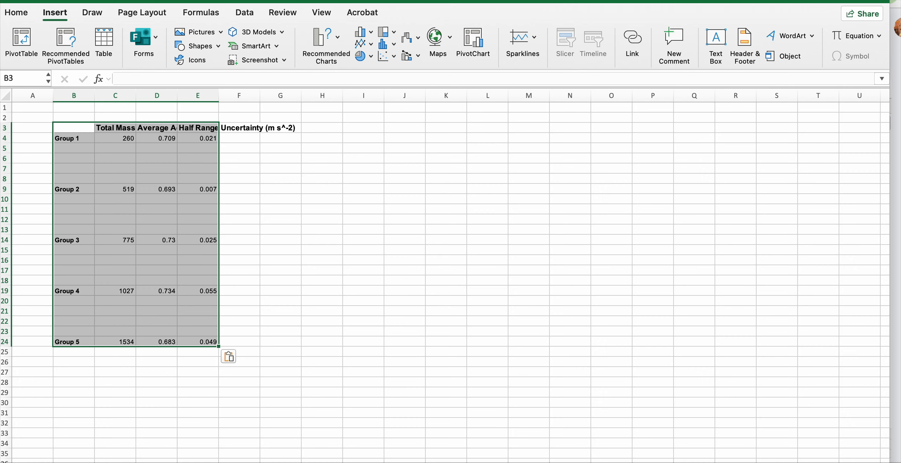
{"action": "left_click", "coordinate": [99, 0]}
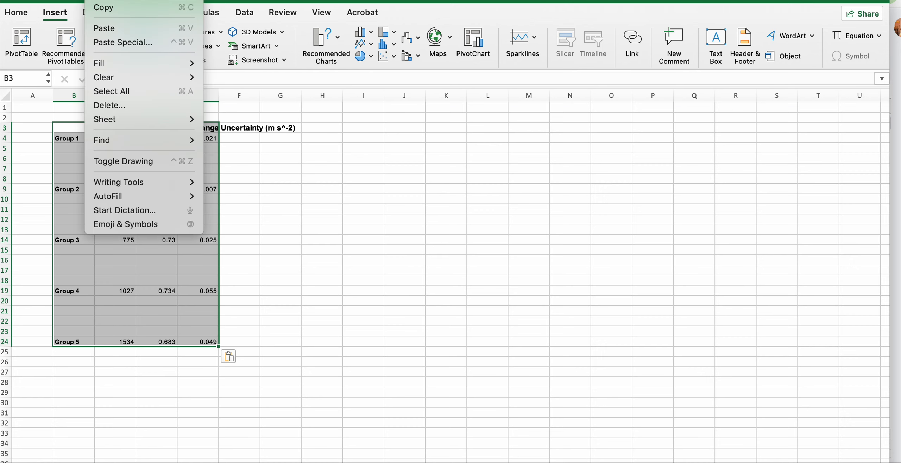
{"action": "left_click", "coordinate": [122, 43]}
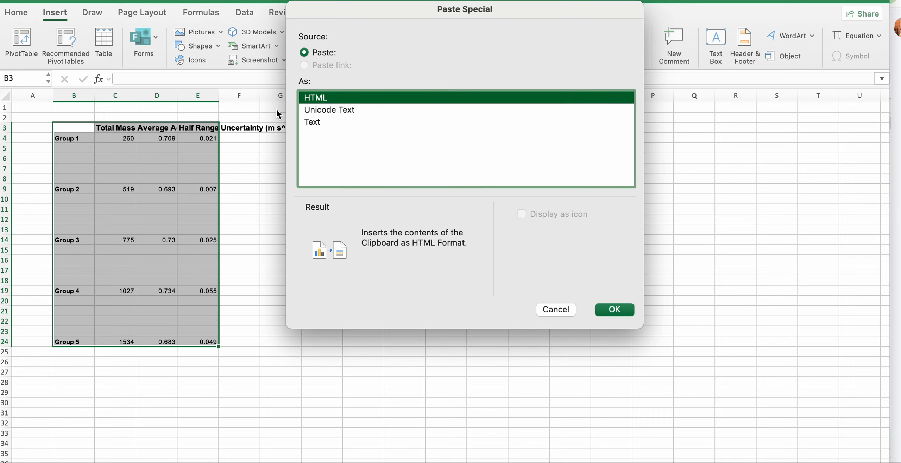
{"action": "left_click", "coordinate": [573, 309]}
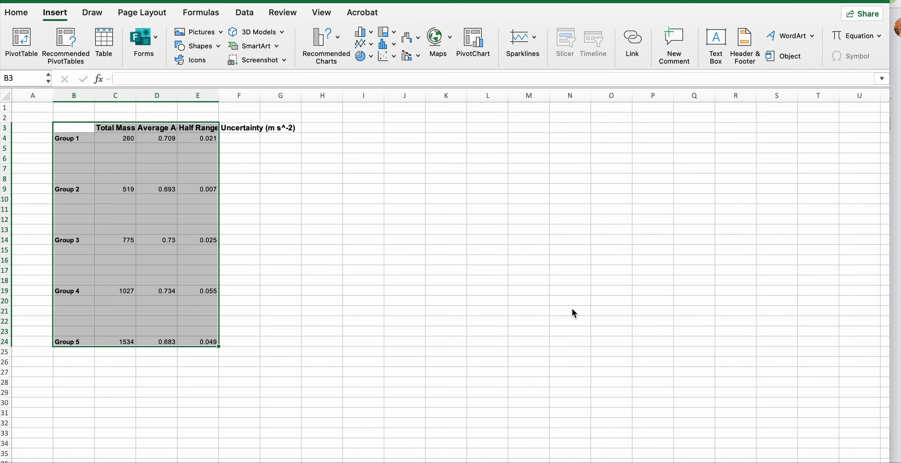
- Widen columns C, D and E to make room for the pasted table's headings
{"action": "left_click", "coordinate": [318, 226]}
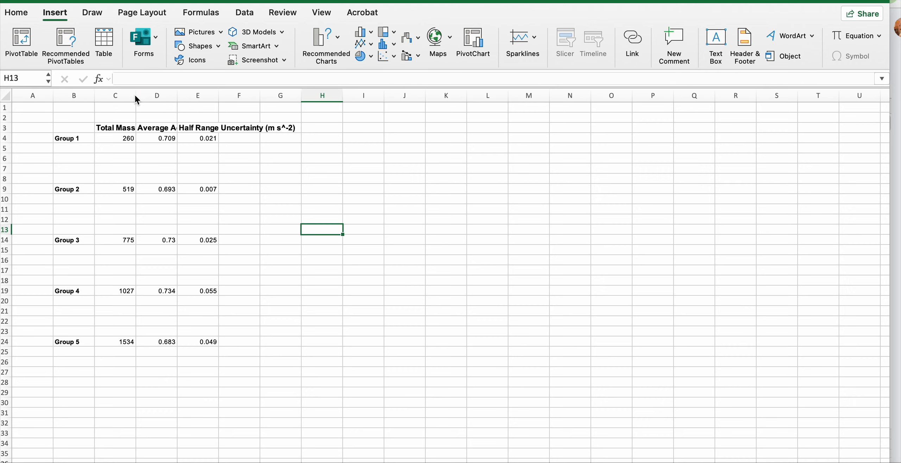
{"action": "left_click_drag", "start_coordinate": [138, 96], "coordinate": [387, 100]}
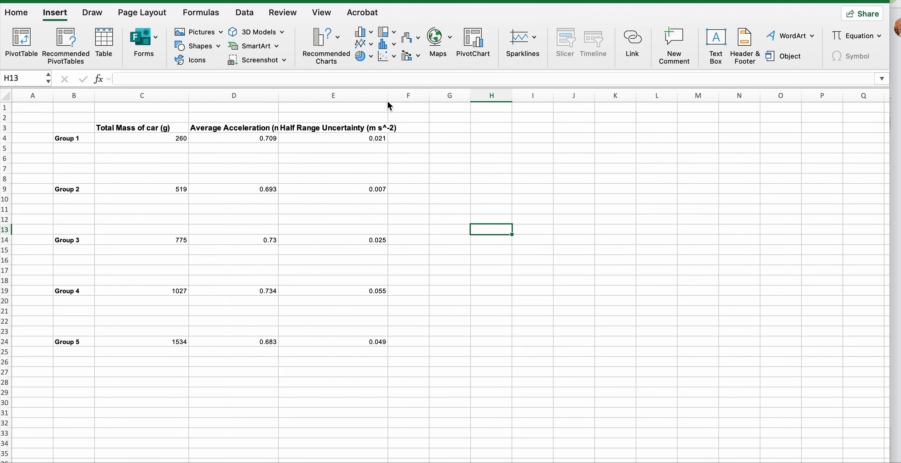
{"action": "left_click_drag", "start_coordinate": [280, 98], "coordinate": [294, 99]}
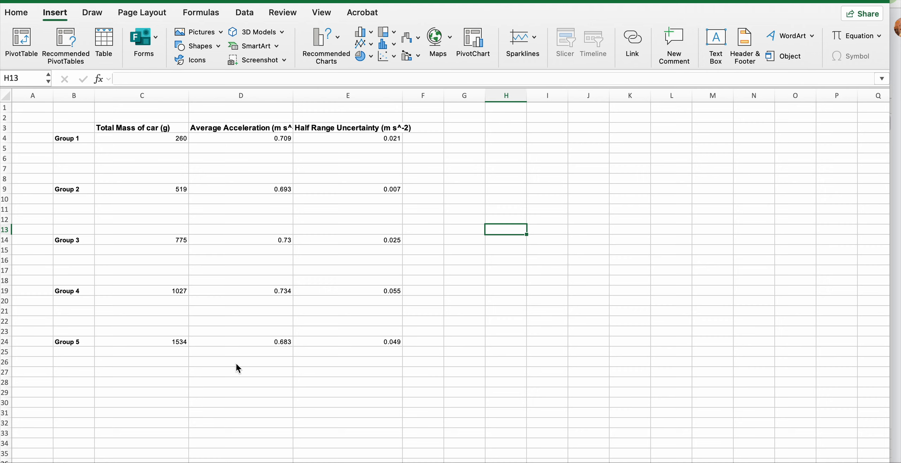
- Enter 0,683 with a decimal comma in D26, below the average acceleration column
{"action": "left_click", "coordinate": [208, 363]}
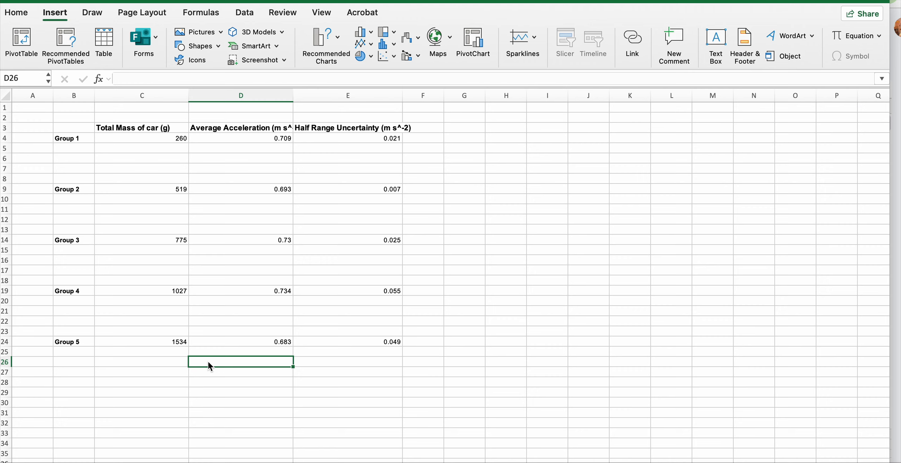
{"action": "left_click", "coordinate": [280, 140]}
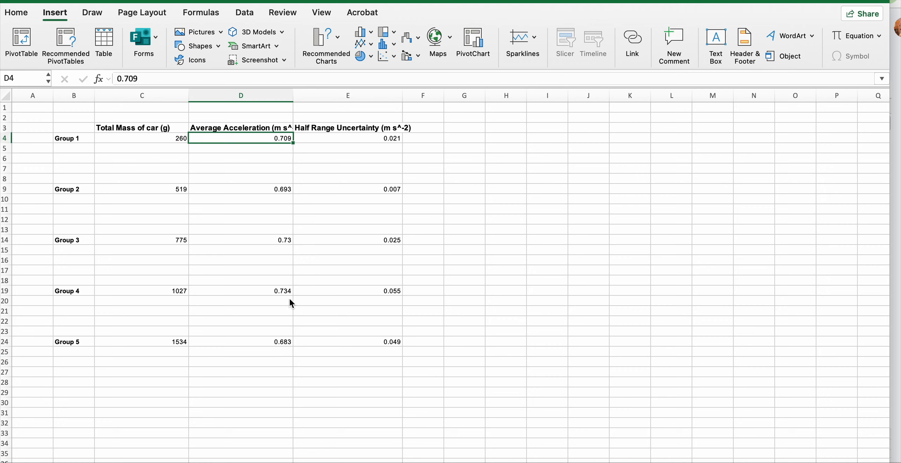
{"action": "left_click", "coordinate": [262, 362]}
{"action": "type", "text": "0"}
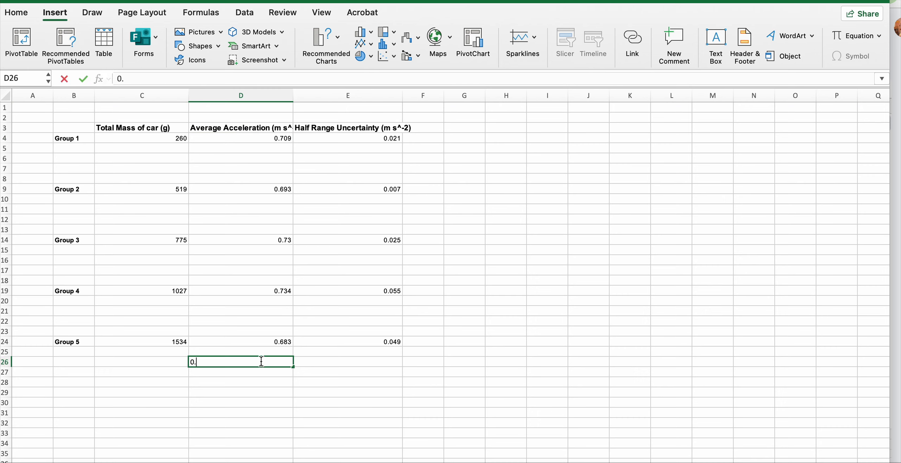
{"action": "type", "text": ",683"}
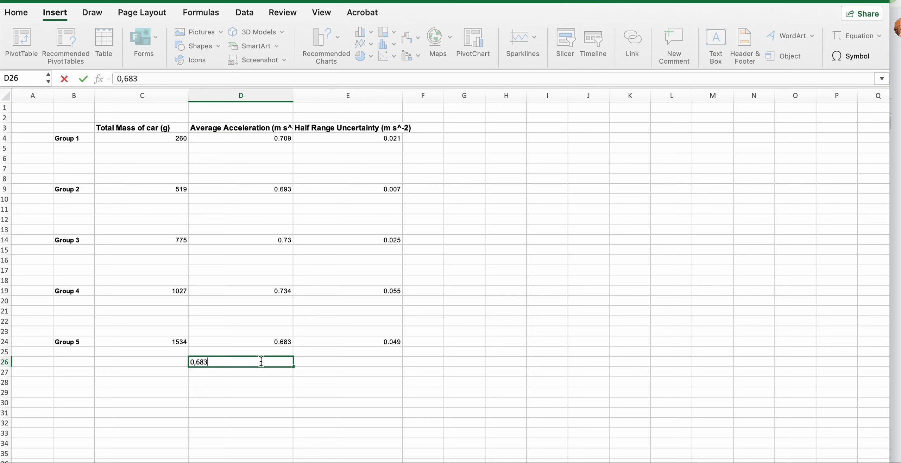
{"action": "key", "text": "Return"}
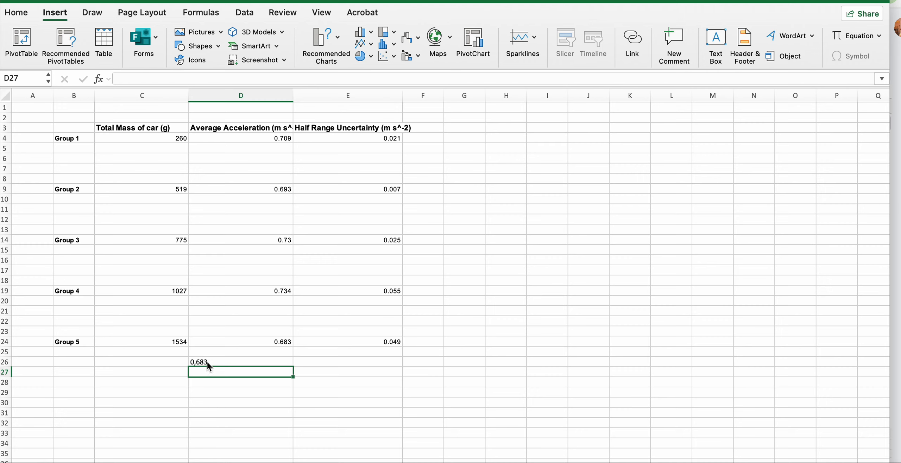
{"action": "left_click", "coordinate": [207, 362]}
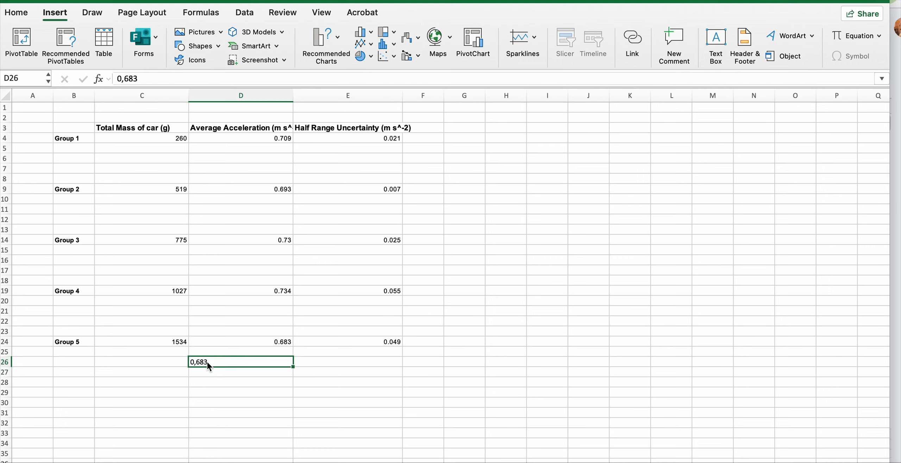
- Enter 0.683 with a decimal point in D27 for comparison with the comma version
{"action": "left_click", "coordinate": [208, 371]}
{"action": "type", "text": "0.683"}
{"action": "key", "text": "Return"}
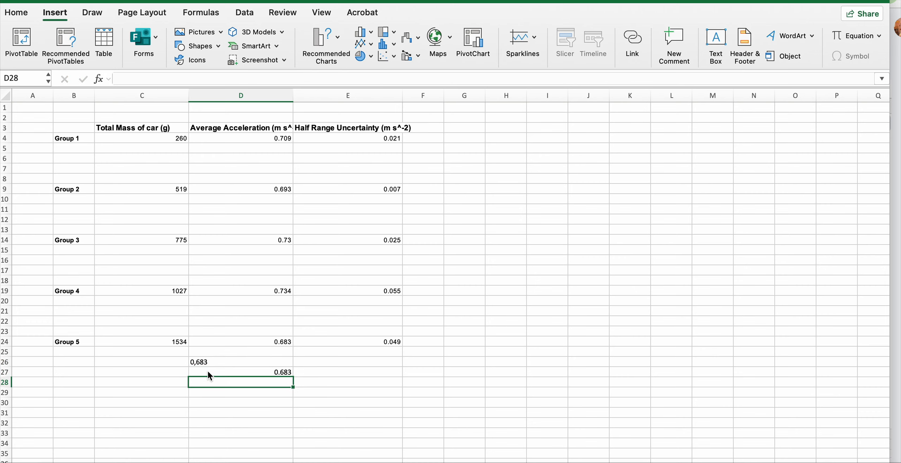
{"action": "left_click", "coordinate": [213, 372]}
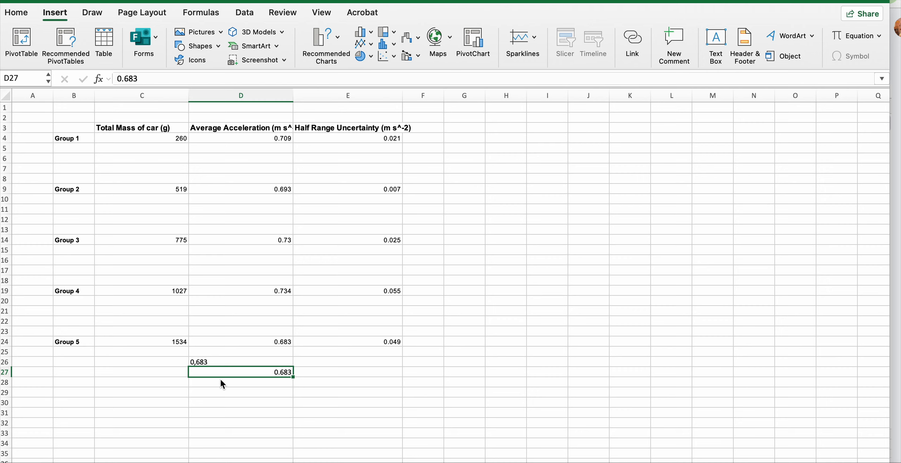
- Label the decimal point example Good in C27 and the decimal comma example Bad in C26
{"action": "left_click", "coordinate": [174, 372]}
{"action": "type", "text": "Goo"}
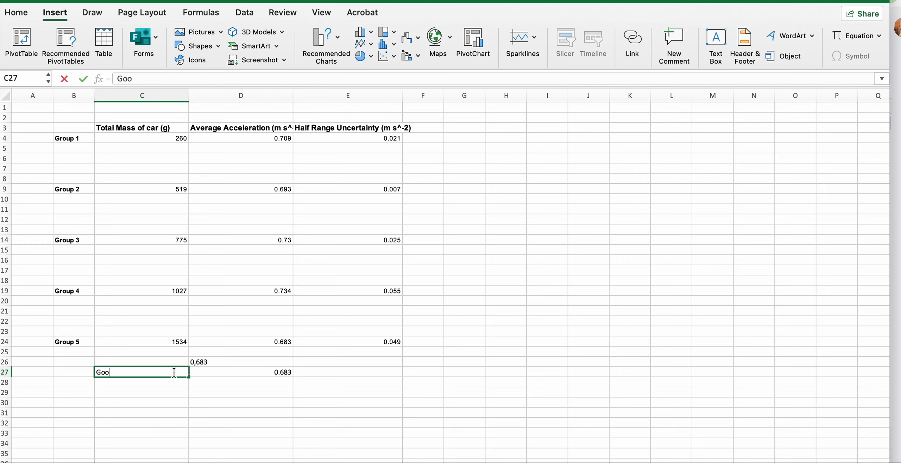
{"action": "type", "text": "d"}
{"action": "left_click", "coordinate": [160, 361]}
{"action": "type", "text": "Bad"}
{"action": "key", "text": "Return"}
- Format Group 3's average acceleration in D14 to three decimal places
{"action": "left_click_drag", "start_coordinate": [137, 138], "coordinate": [371, 346]}
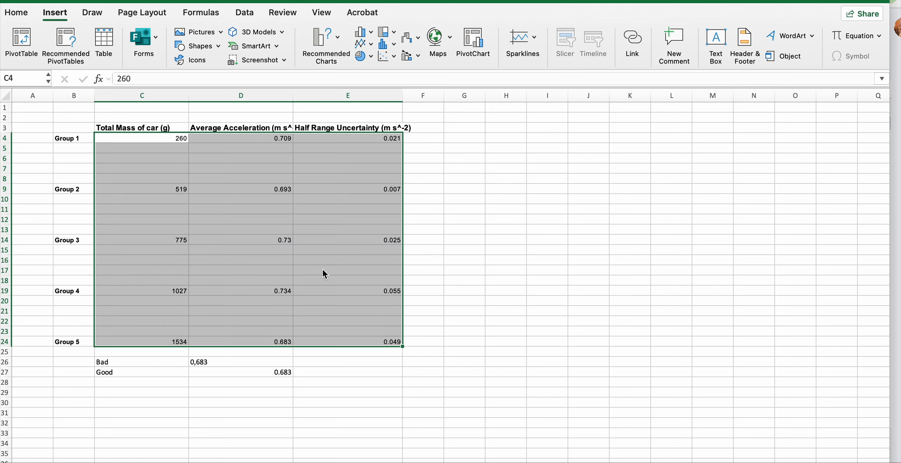
{"action": "left_click", "coordinate": [276, 246]}
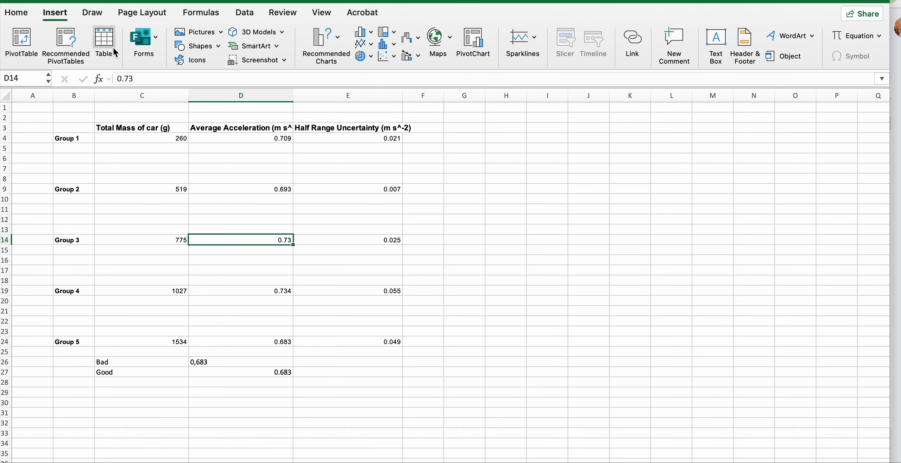
{"action": "left_click", "coordinate": [17, 12]}
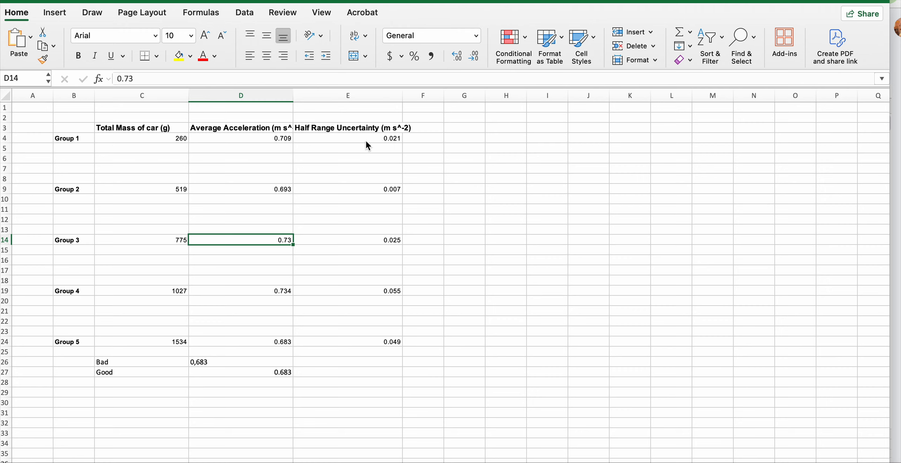
{"action": "left_click", "coordinate": [470, 59]}
{"action": "left_click", "coordinate": [459, 56]}
{"action": "left_click", "coordinate": [460, 56]}
- Delete the entire blank rows 5 to 8 between Group 1 and Group 2
{"action": "left_click_drag", "start_coordinate": [81, 148], "coordinate": [84, 178]}
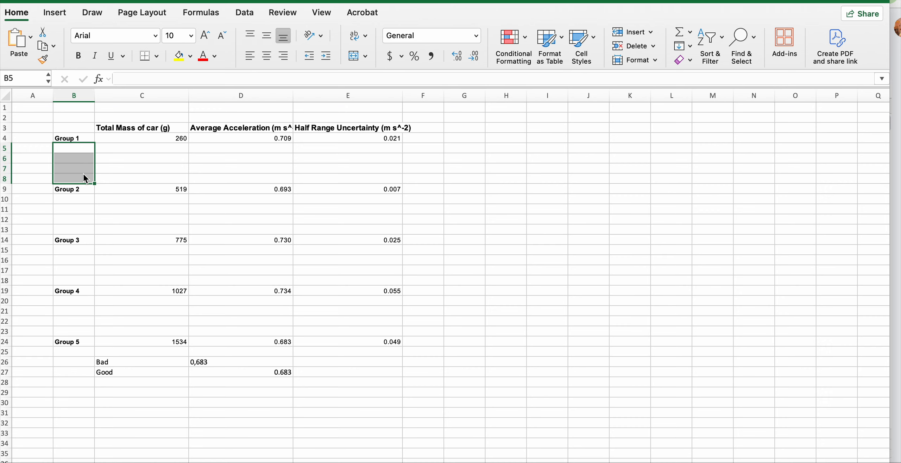
{"action": "right_click", "coordinate": [85, 179]}
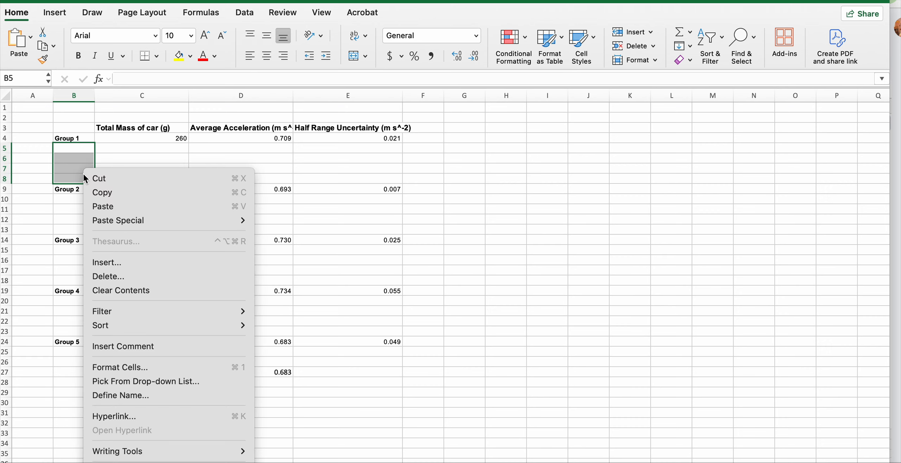
{"action": "left_click", "coordinate": [116, 277]}
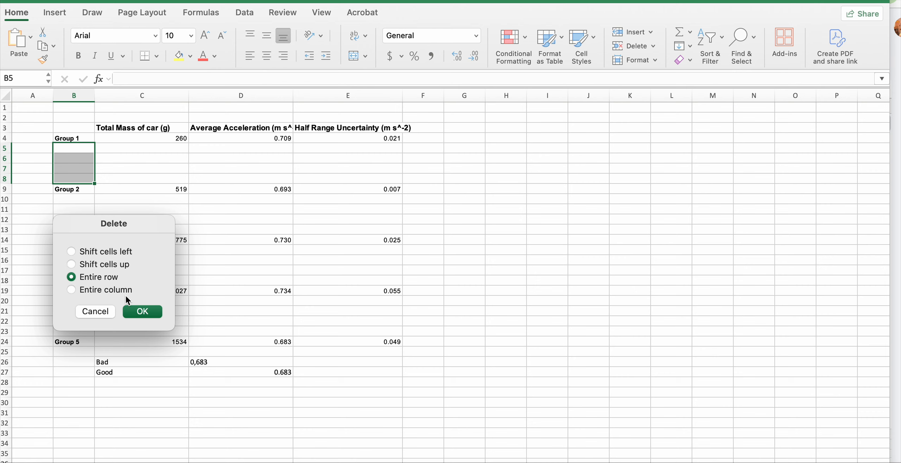
{"action": "left_click", "coordinate": [146, 312]}
- Delete the entire blank rows 6 to 9 between Group 2 and Group 3
{"action": "left_click", "coordinate": [80, 158]}
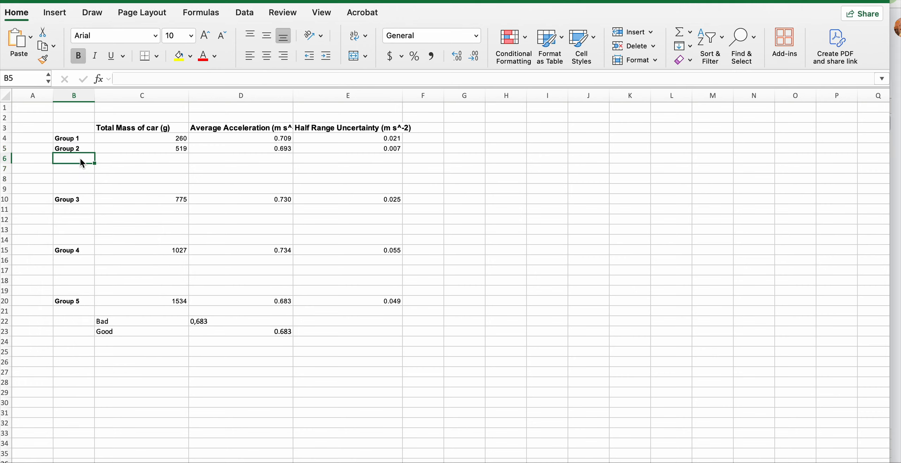
{"action": "left_click_drag", "start_coordinate": [80, 159], "coordinate": [80, 189]}
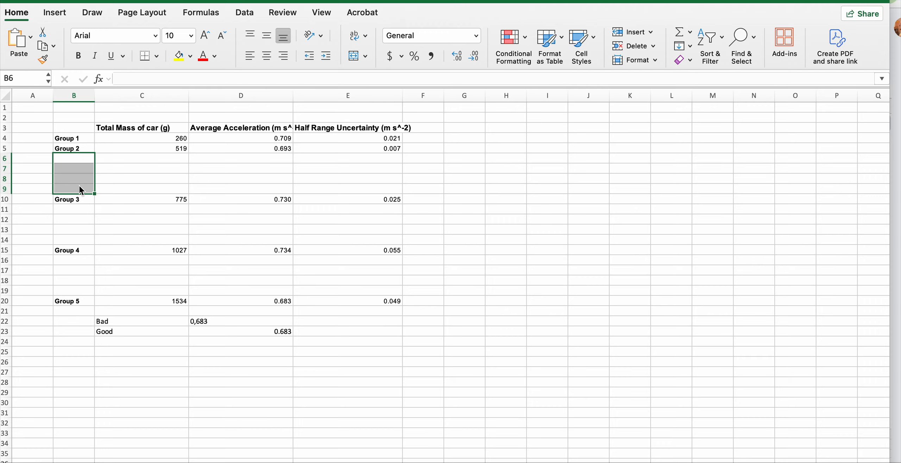
{"action": "right_click", "coordinate": [80, 187]}
{"action": "left_click", "coordinate": [109, 278]}
{"action": "left_click", "coordinate": [103, 257]}
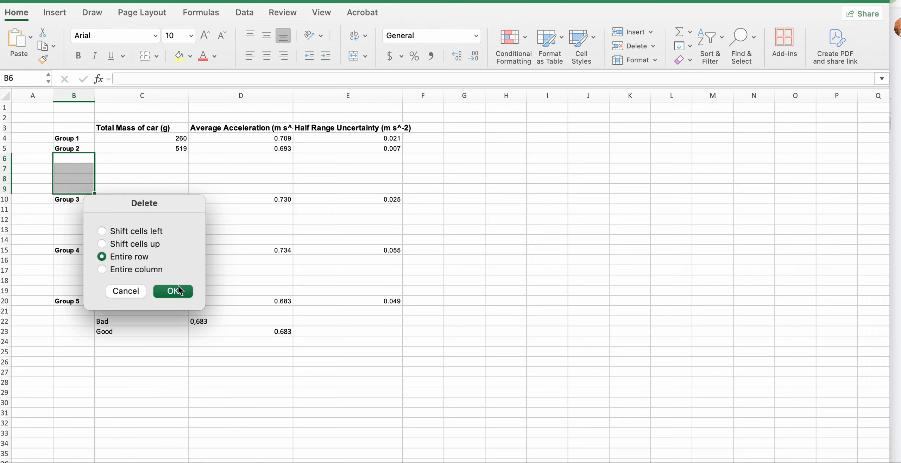
{"action": "left_click", "coordinate": [175, 291]}
- Delete the entire blank rows 7 to 10 between Group 3 and Group 4
{"action": "left_click_drag", "start_coordinate": [83, 170], "coordinate": [83, 201]}
{"action": "right_click", "coordinate": [82, 190]}
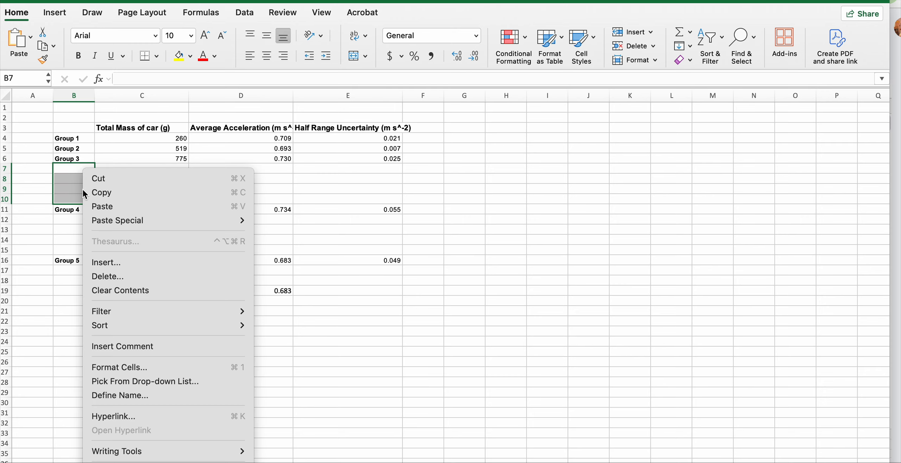
{"action": "left_click", "coordinate": [134, 277]}
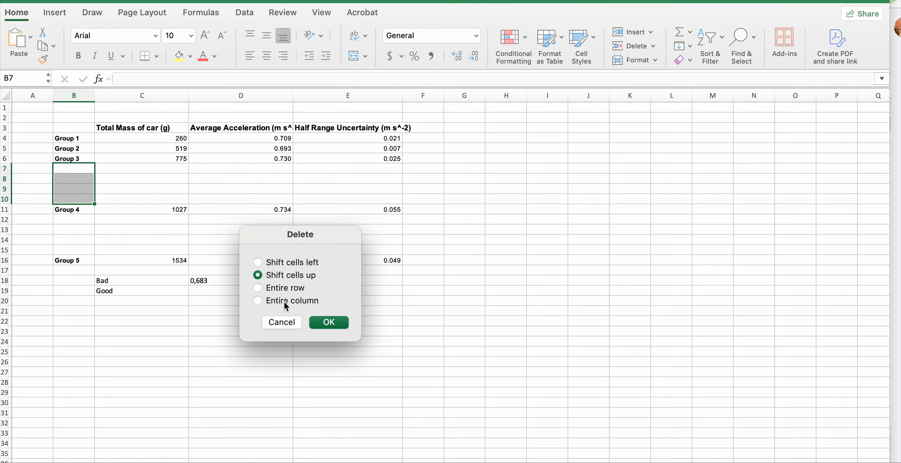
{"action": "left_click", "coordinate": [259, 289]}
{"action": "left_click", "coordinate": [328, 323]}
- Delete the entire blank rows 8 to 11 between Group 4 and Group 5
{"action": "left_click", "coordinate": [81, 179]}
{"action": "left_click_drag", "start_coordinate": [83, 183], "coordinate": [80, 204]}
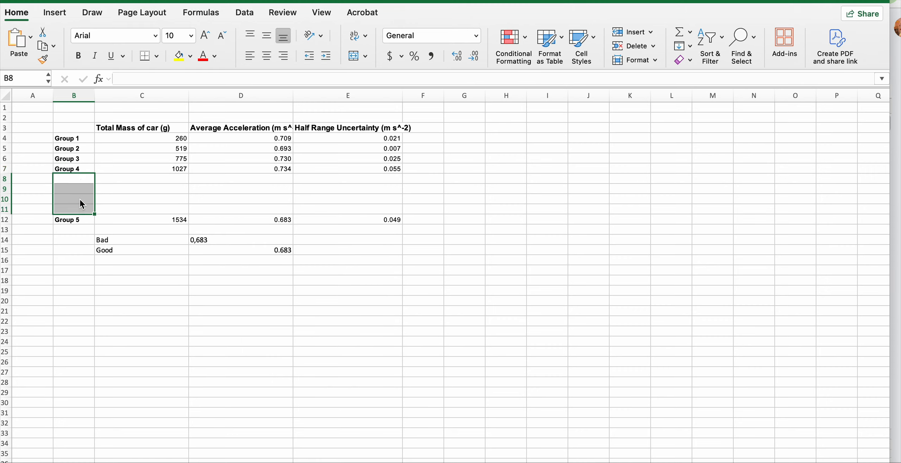
{"action": "right_click", "coordinate": [83, 202]}
{"action": "left_click", "coordinate": [100, 277]}
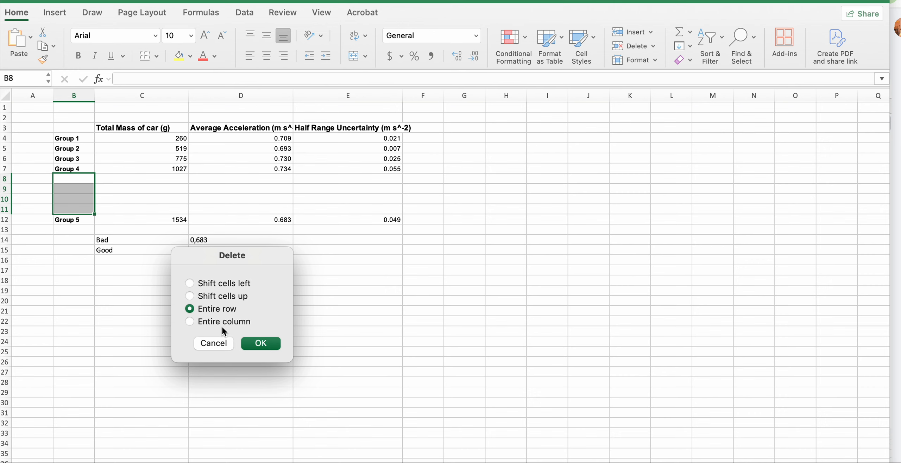
{"action": "left_click", "coordinate": [261, 343]}
{"action": "left_click", "coordinate": [255, 301]}
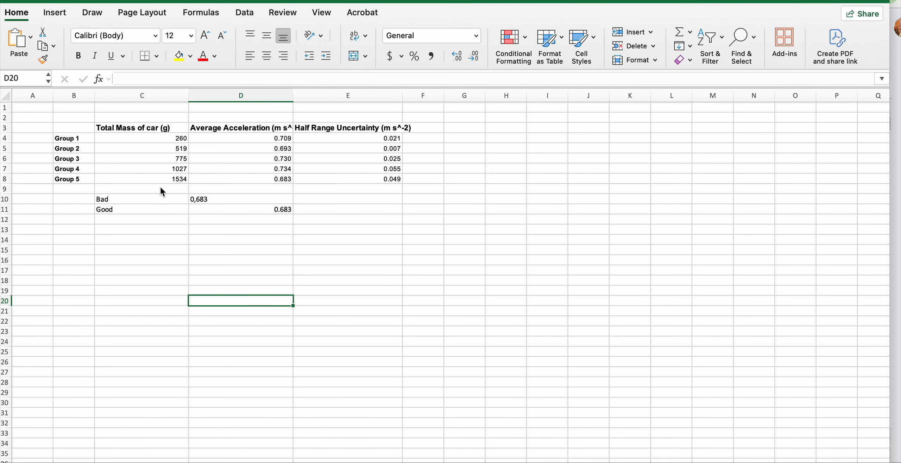
- Move the Bad and Good decimal examples from C10:D11 to the cells starting at A16, away from the table
{"action": "left_click_drag", "start_coordinate": [136, 204], "coordinate": [234, 207]}
{"action": "key", "text": "super+c"}
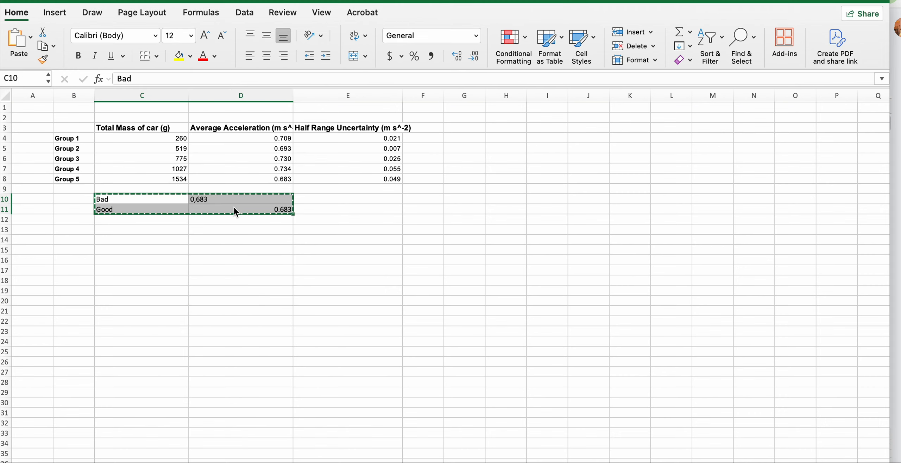
{"action": "left_click", "coordinate": [39, 260]}
{"action": "key", "text": "super+v"}
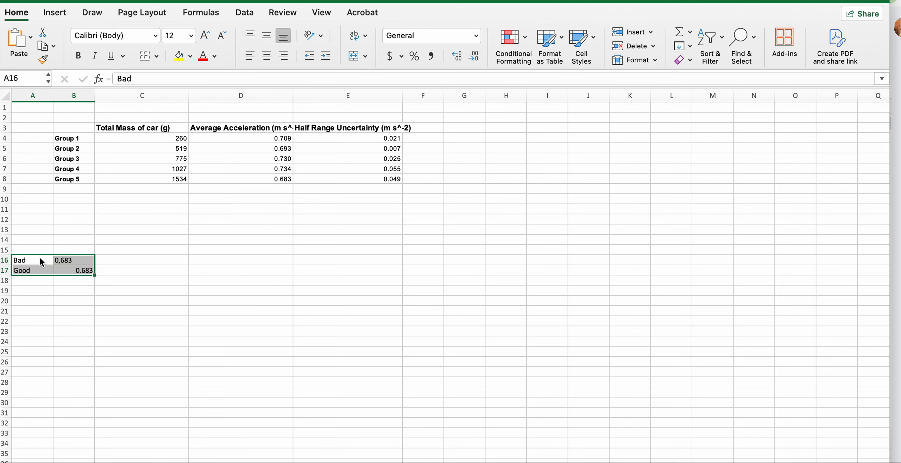
{"action": "left_click", "coordinate": [137, 240]}
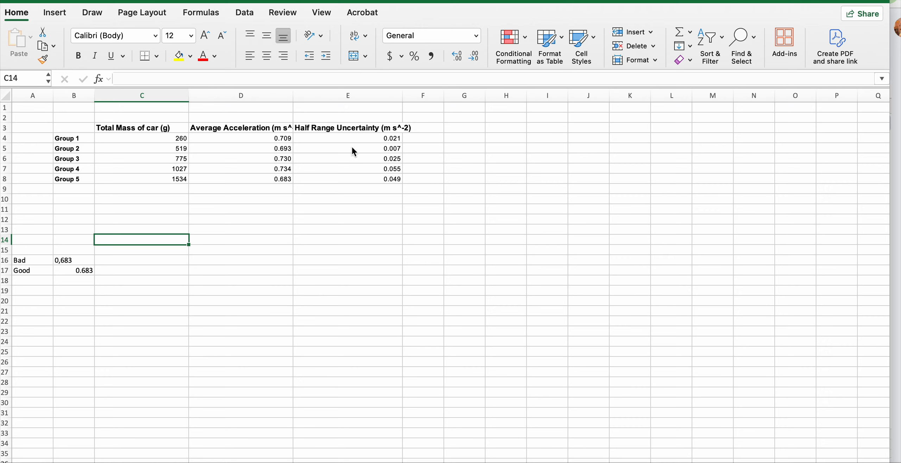
- Label the three data columns in C2:E2 as Independent Variable, Dependent Variable and Error Bars
{"action": "left_click", "coordinate": [127, 118]}
{"action": "type", "text": "Ind"}
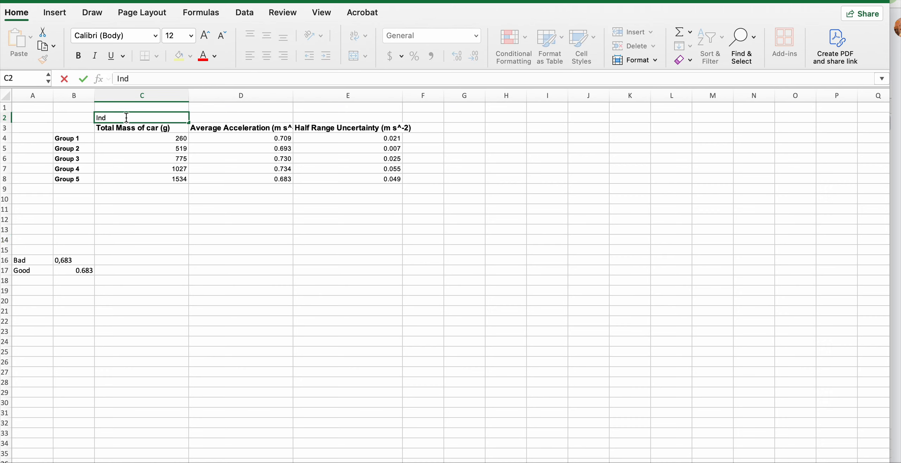
{"action": "type", "text": "ependent Variabl"}
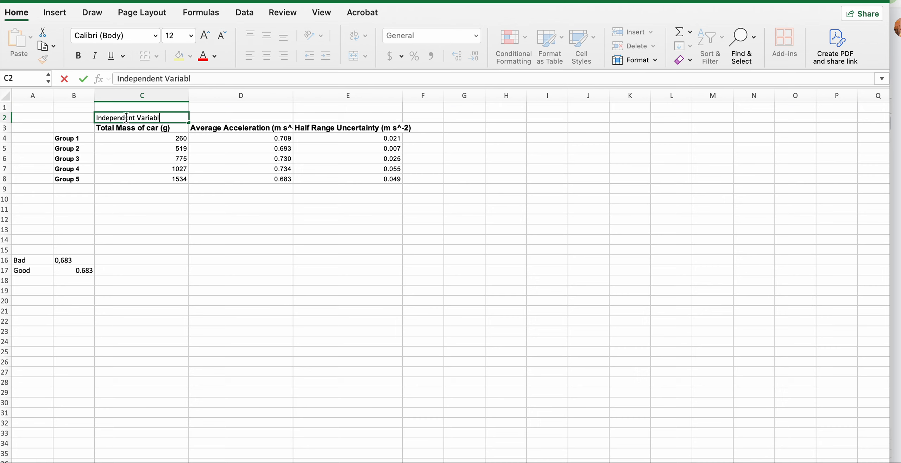
{"action": "type", "text": "e"}
{"action": "key", "text": "Tab"}
{"action": "type", "text": "Depen"}
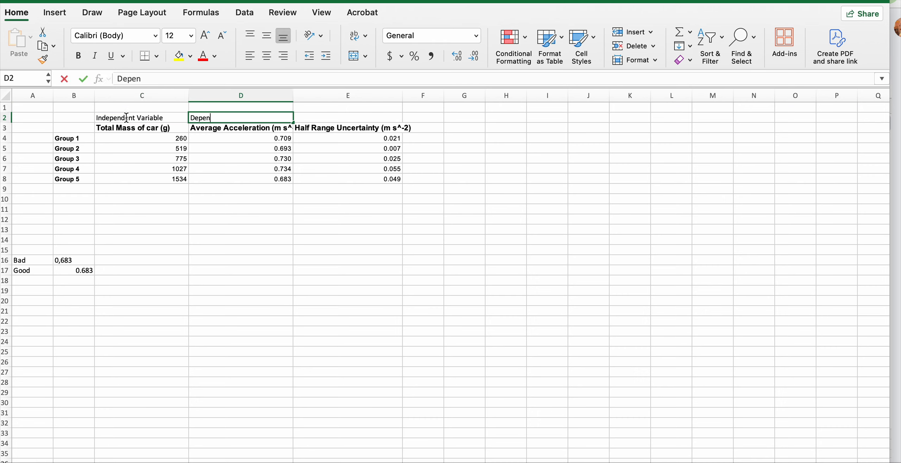
{"action": "type", "text": "dent Variable"}
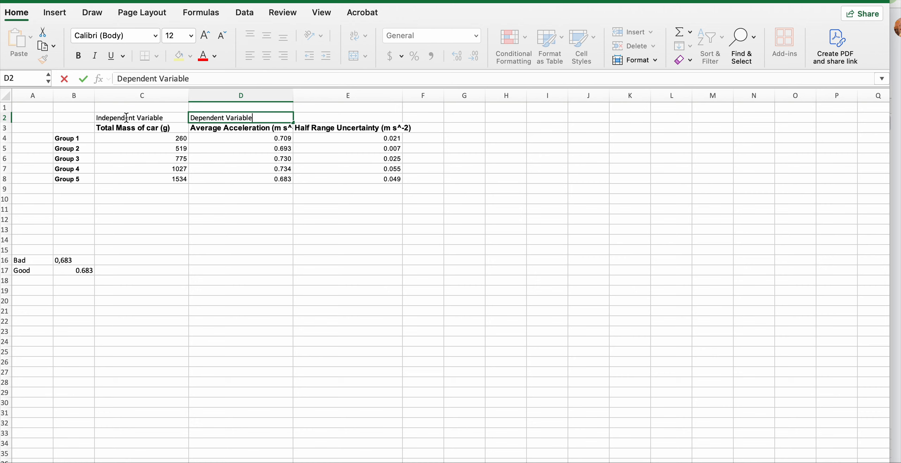
{"action": "key", "text": "Tab"}
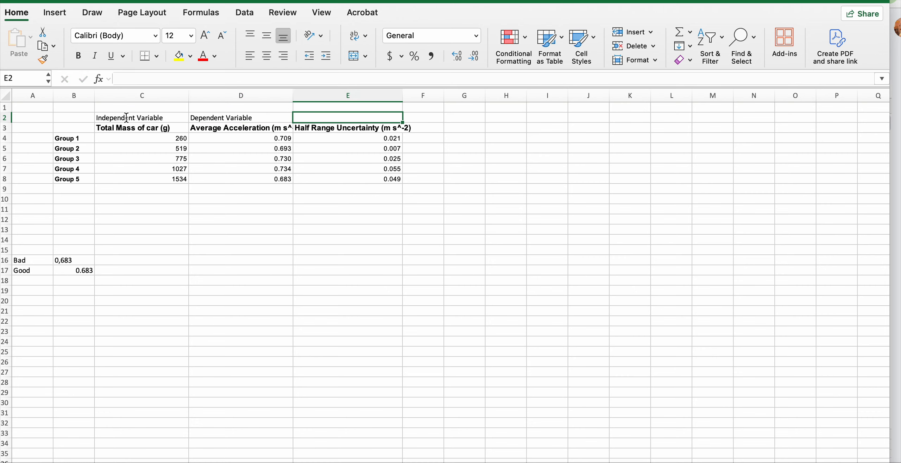
{"action": "type", "text": "Error Ba"}
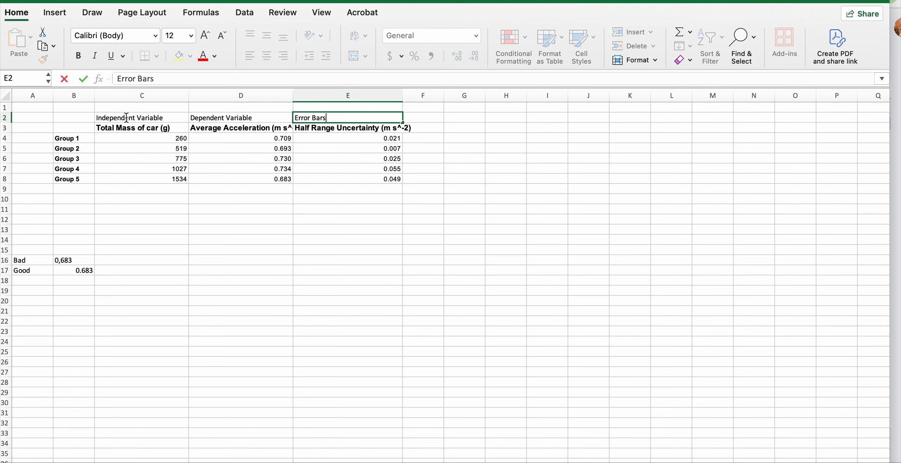
{"action": "type", "text": "rs"}
{"action": "left_click", "coordinate": [128, 128]}
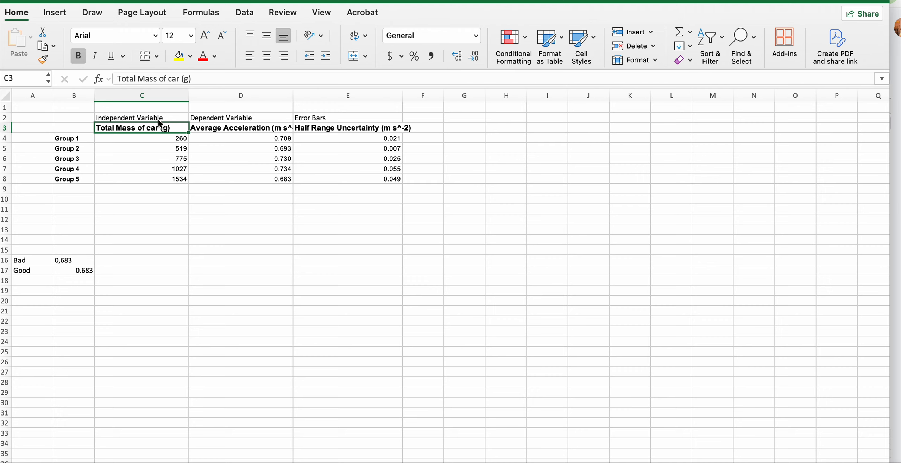
- Enter x axis in C1 above the mass column and y axis in D1 above the acceleration column
{"action": "left_click", "coordinate": [153, 108]}
{"action": "type", "text": "x axi"}
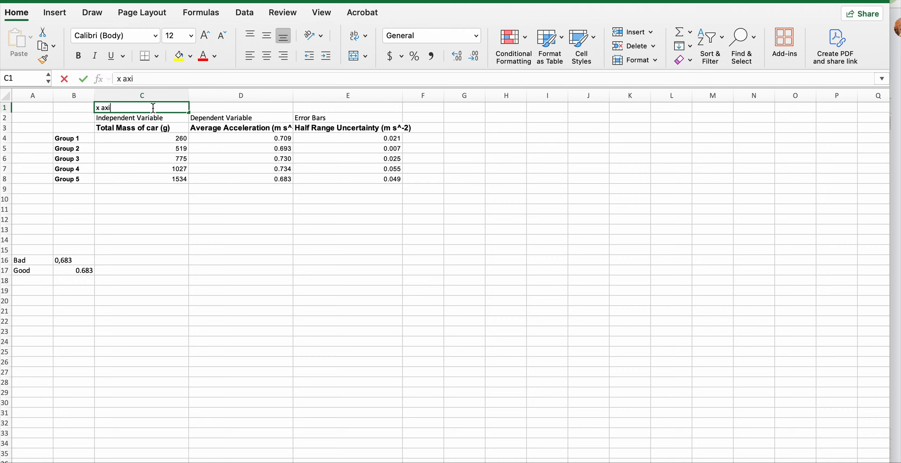
{"action": "type", "text": "s"}
{"action": "key", "text": "Tab"}
{"action": "type", "text": "y axis"}
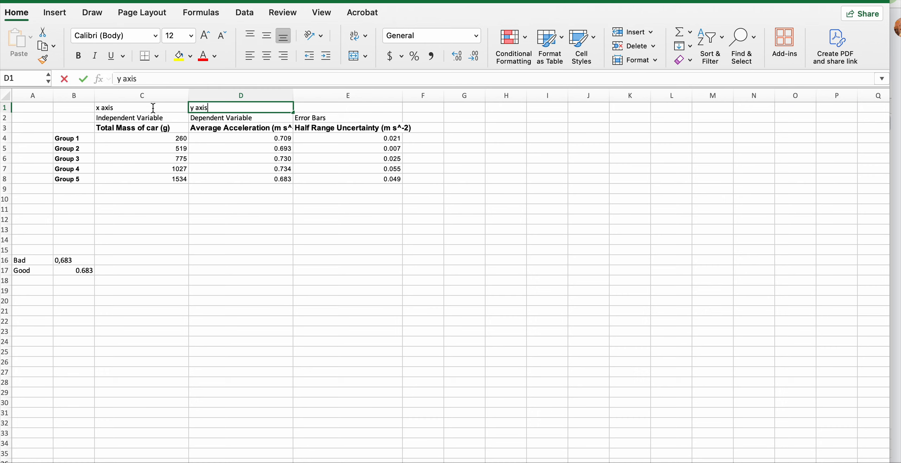
{"action": "key", "text": "Return"}
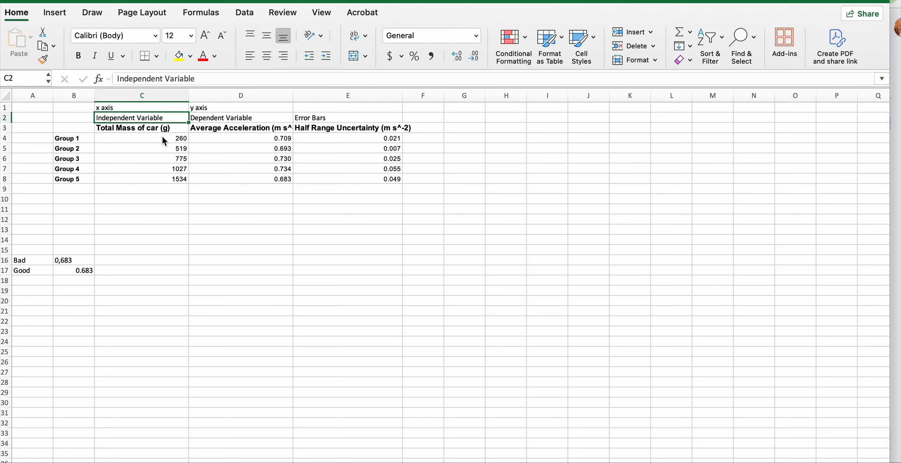
- Insert a markers-only scatter chart from the mass and average acceleration values in C4:D8
{"action": "left_click_drag", "start_coordinate": [160, 139], "coordinate": [223, 179]}
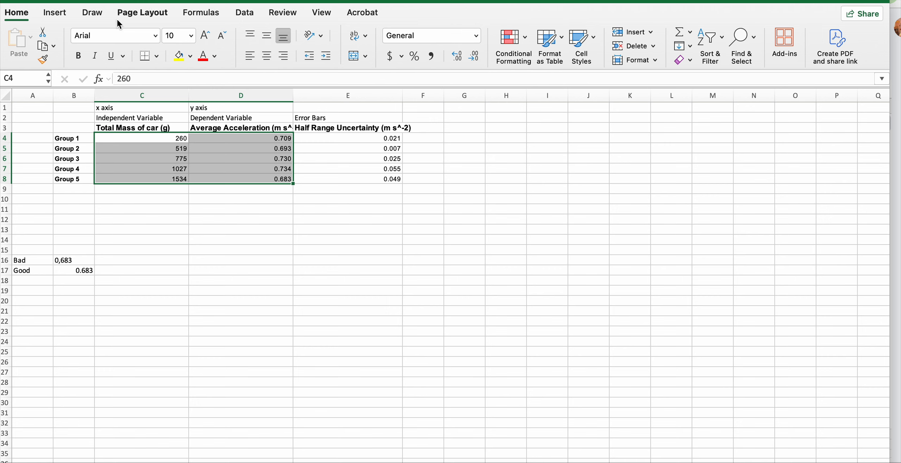
{"action": "left_click", "coordinate": [63, 15]}
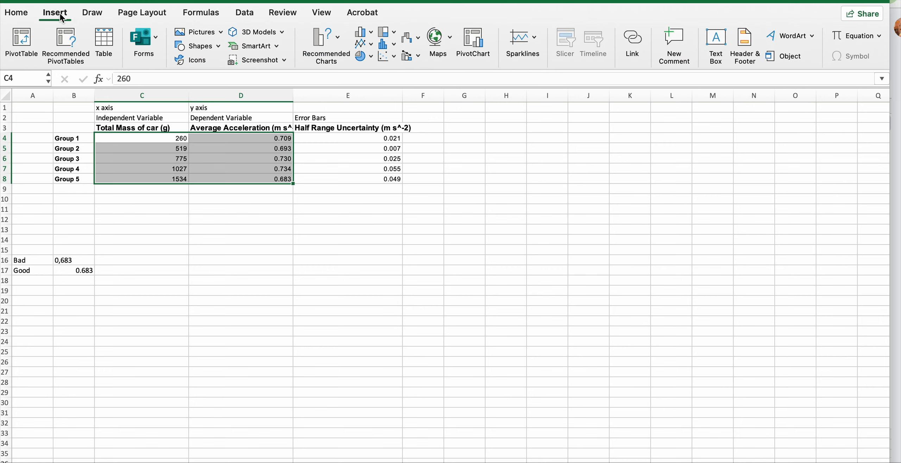
{"action": "left_click", "coordinate": [389, 58]}
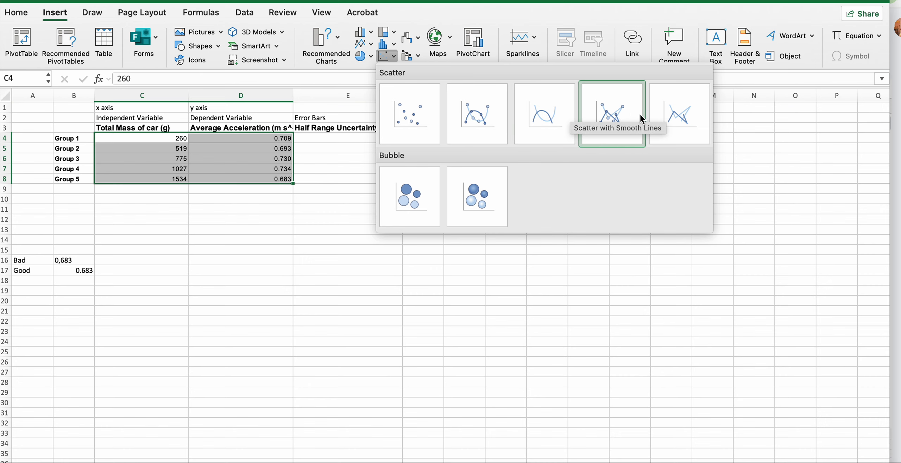
{"action": "left_click", "coordinate": [419, 116]}
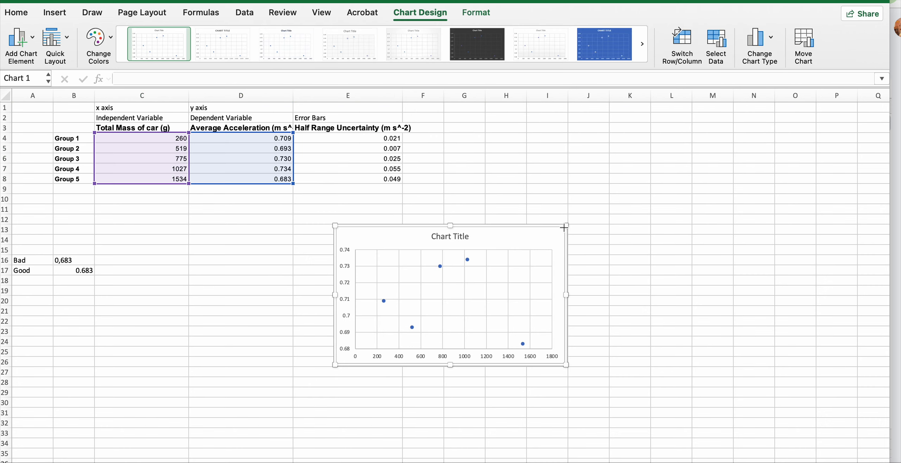
- Enlarge the scatter chart and place it beside the data table so it covers no values
{"action": "left_click_drag", "start_coordinate": [566, 226], "coordinate": [637, 153]}
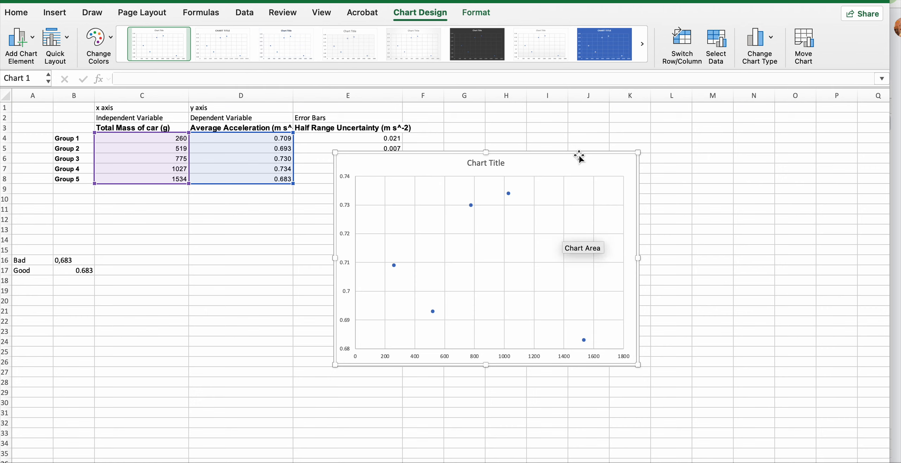
{"action": "left_click_drag", "start_coordinate": [575, 160], "coordinate": [683, 141]}
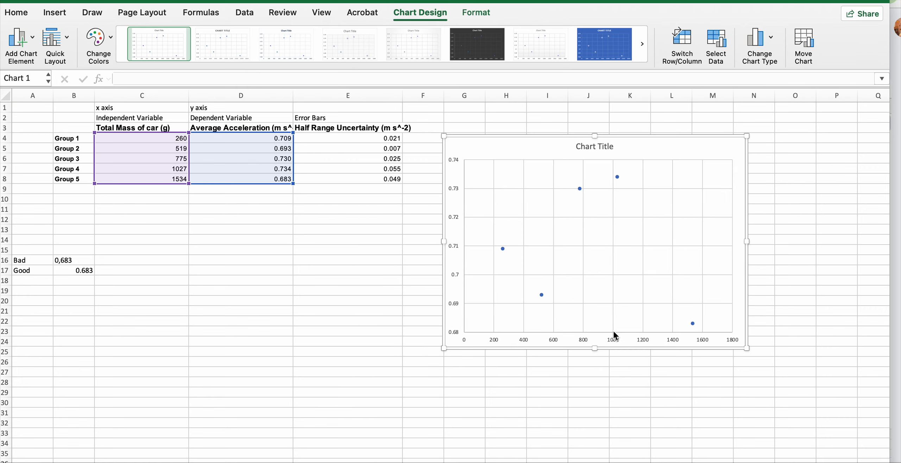
{"action": "left_click_drag", "start_coordinate": [443, 349], "coordinate": [392, 382]}
{"action": "left_click_drag", "start_coordinate": [497, 147], "coordinate": [555, 139]}
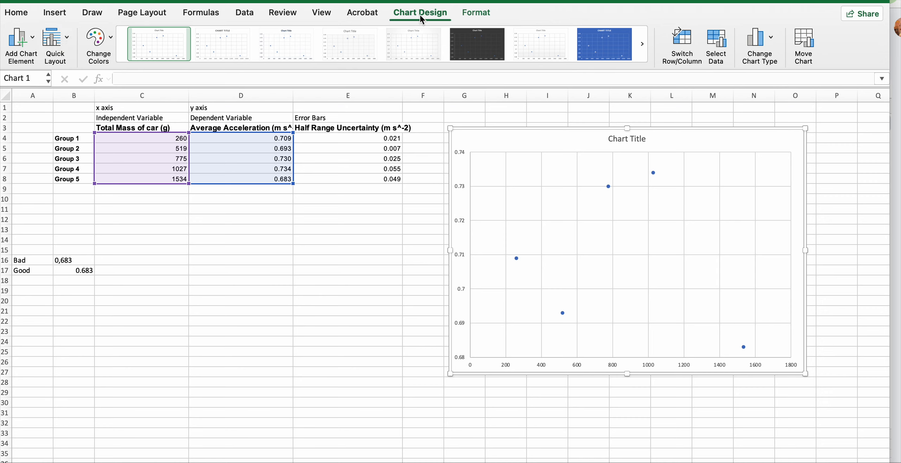
- Apply the chart layout with axis titles and a side legend, and title the horizontal axis Mass of Car (grams)
{"action": "left_click", "coordinate": [58, 42]}
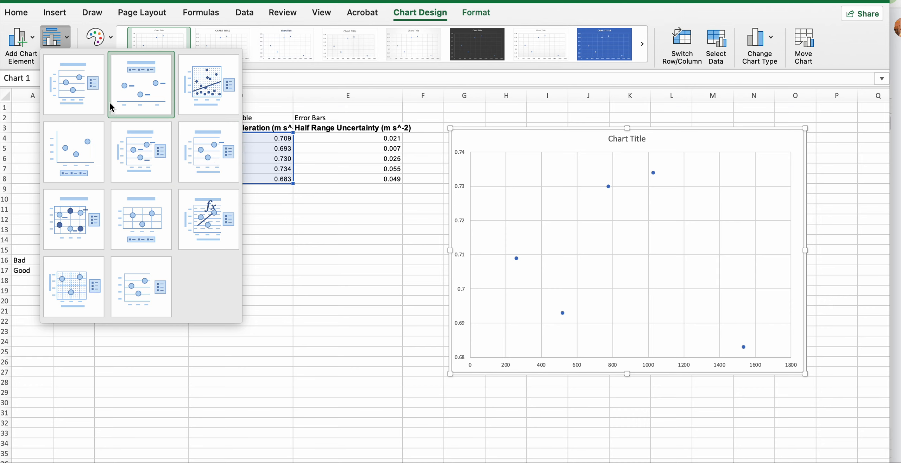
{"action": "left_click", "coordinate": [88, 96]}
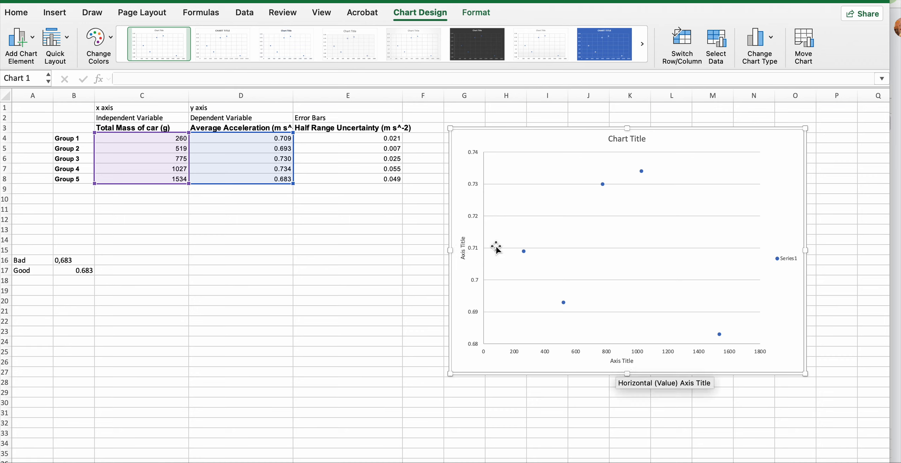
{"action": "double_click", "coordinate": [619, 363]}
{"action": "triple_click", "coordinate": [618, 363]}
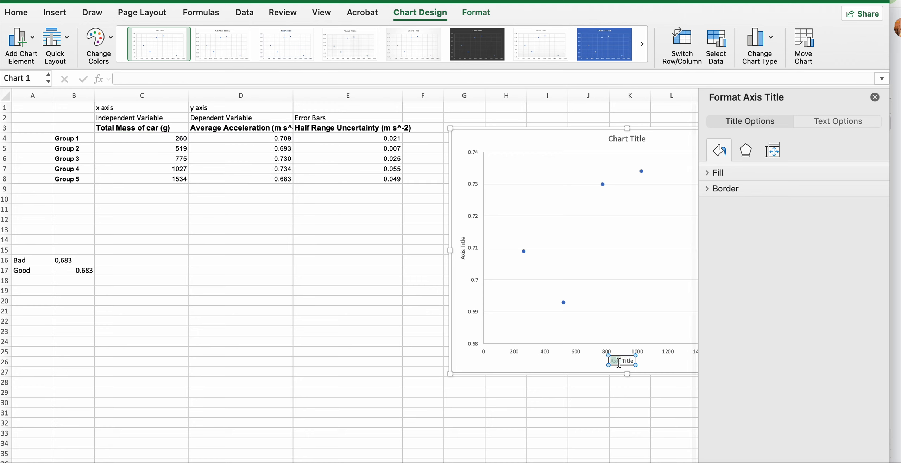
{"action": "type", "text": "Mass of Car (grams"}
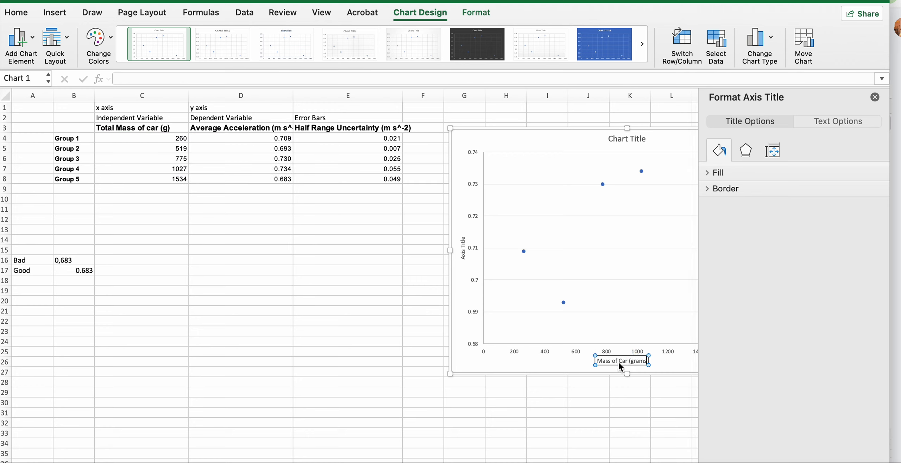
{"action": "type", "text": ")"}
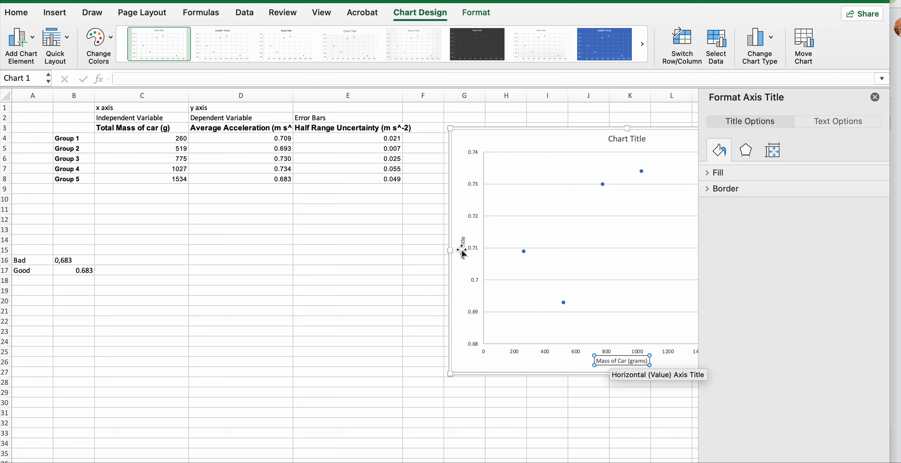
- Title the chart's vertical axis Acceleration (m/s^2) and close the title formatting options
{"action": "left_click", "coordinate": [461, 249]}
{"action": "triple_click", "coordinate": [461, 248]}
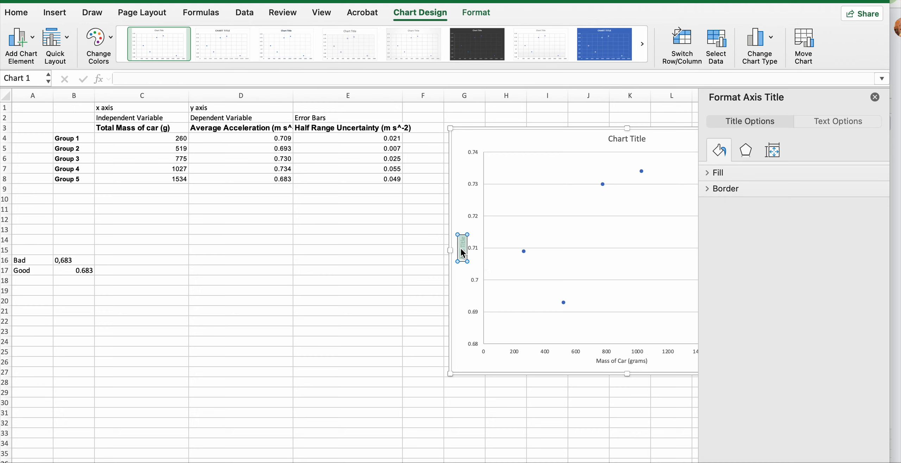
{"action": "type", "text": "Acceleration (m/s^2)"}
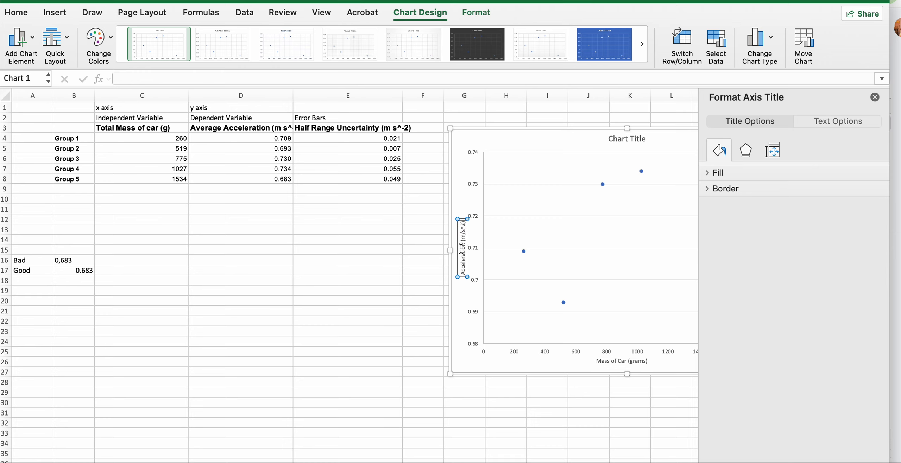
{"action": "left_click", "coordinate": [875, 98]}
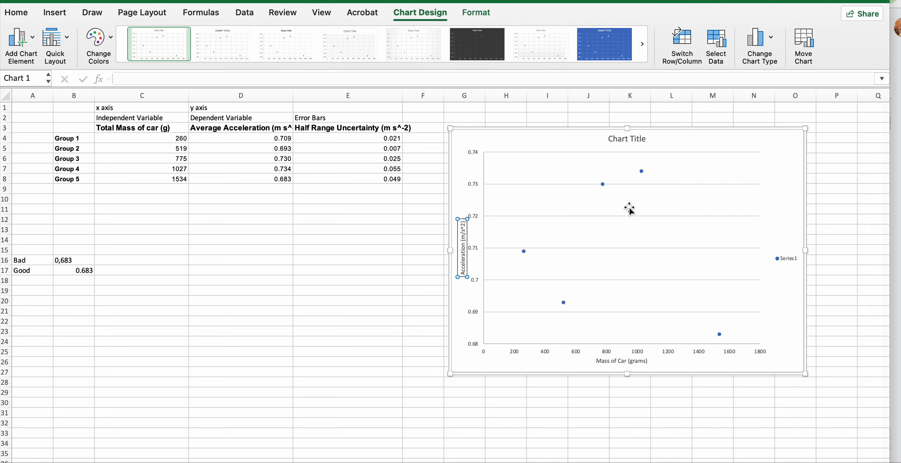
- Title the chart The Effect of mass on Acceleration of a Pascar down a ramp
{"action": "double_click", "coordinate": [633, 138]}
{"action": "triple_click", "coordinate": [633, 138]}
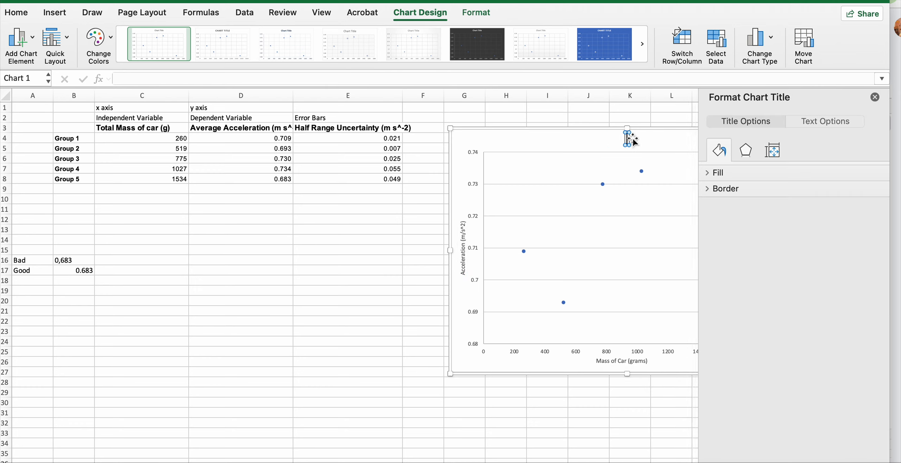
{"action": "type", "text": "The Effect of mass on"}
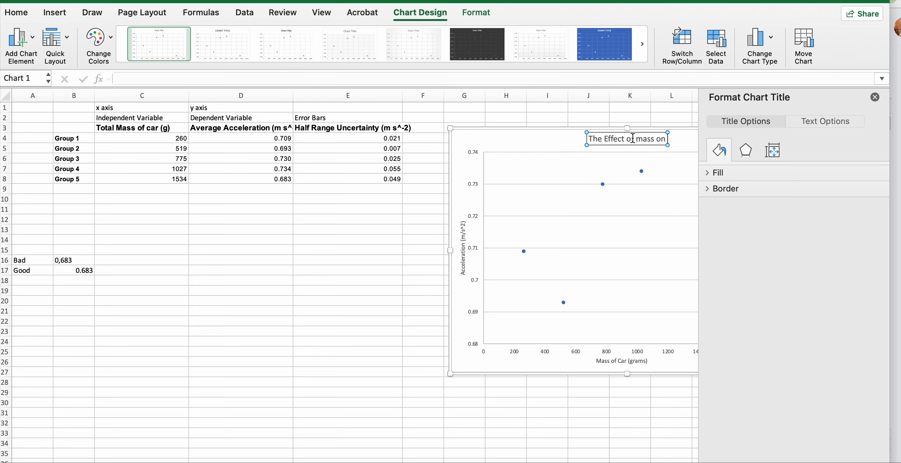
{"action": "type", "text": " Acceleration"}
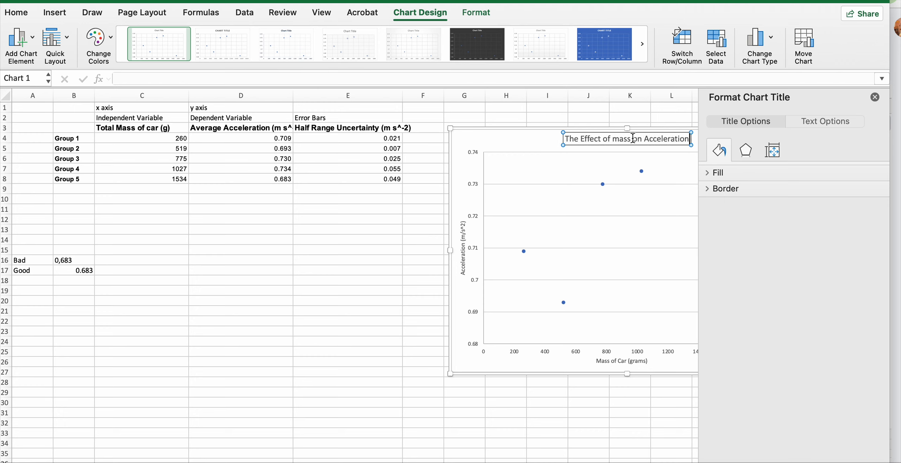
{"action": "type", "text": " of a P"}
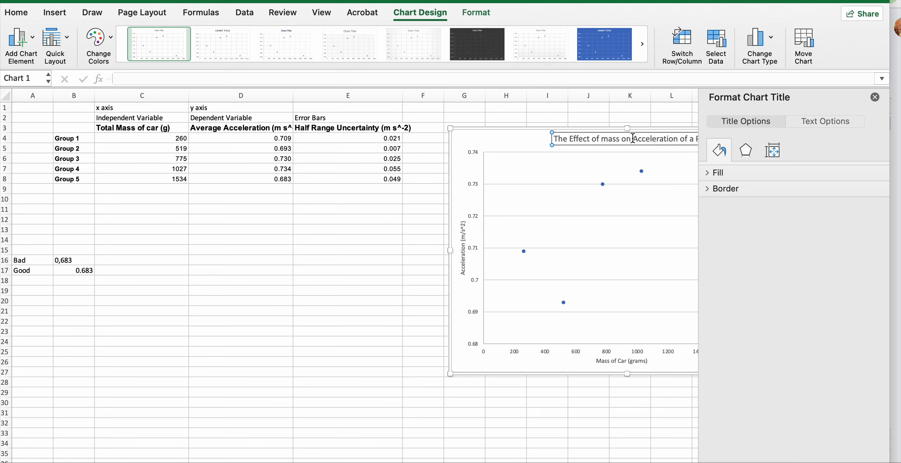
{"action": "type", "text": "ascar dow"}
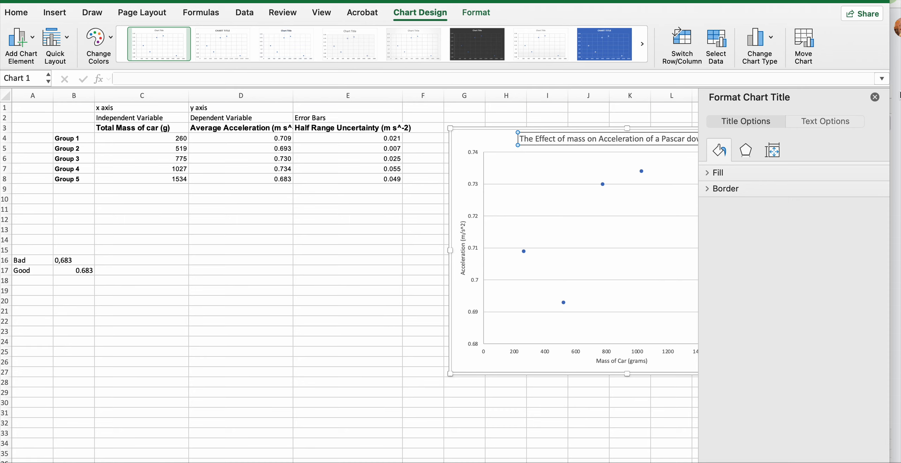
{"action": "left_click", "coordinate": [876, 97]}
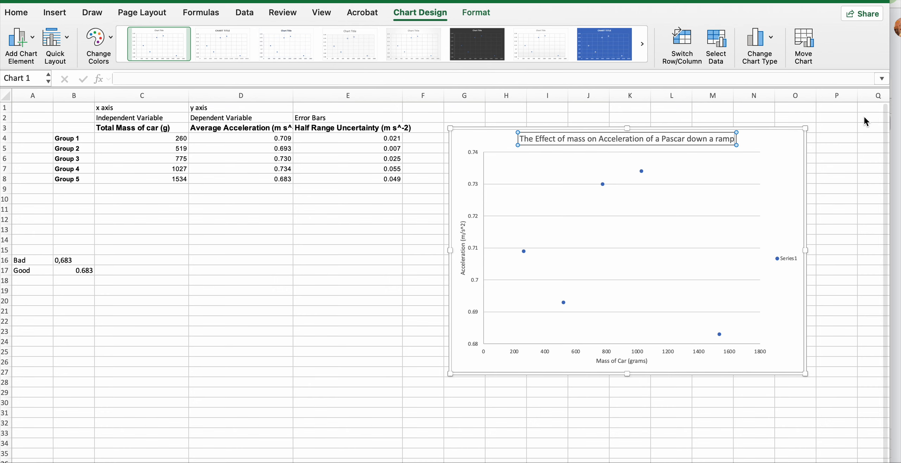
{"action": "left_click", "coordinate": [848, 151]}
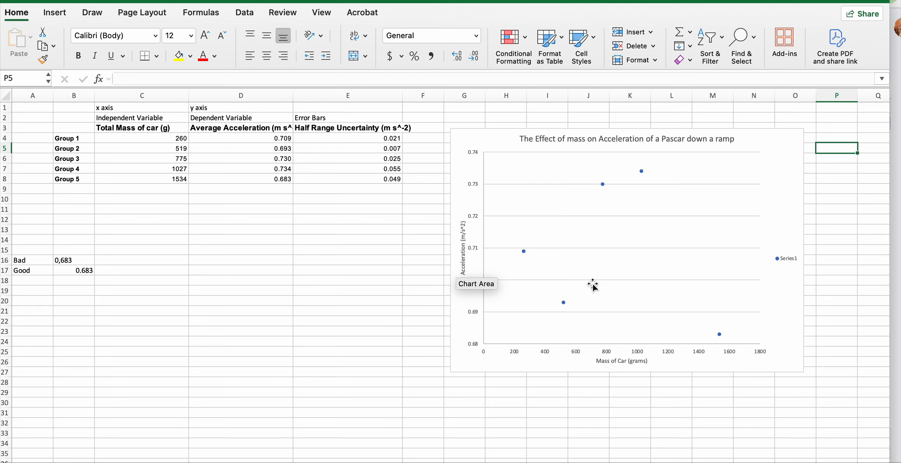
- Add a linear trendline to the scatter chart's data series
{"action": "left_click", "coordinate": [524, 252]}
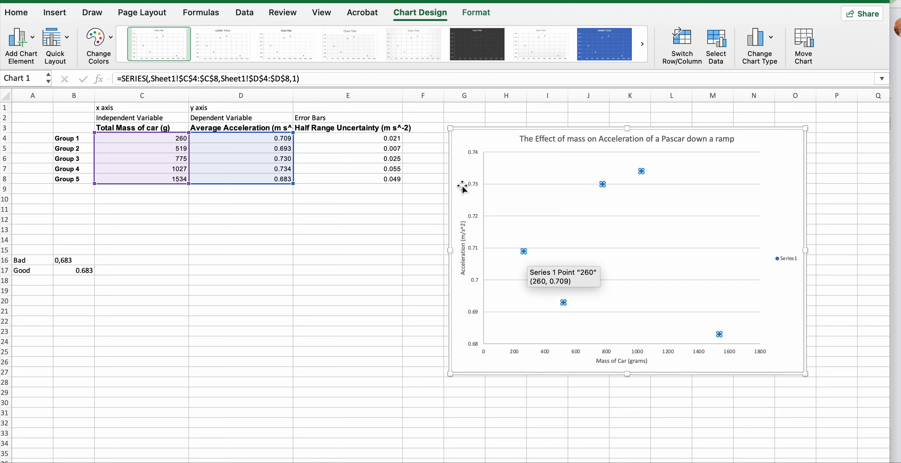
{"action": "right_click", "coordinate": [525, 251]}
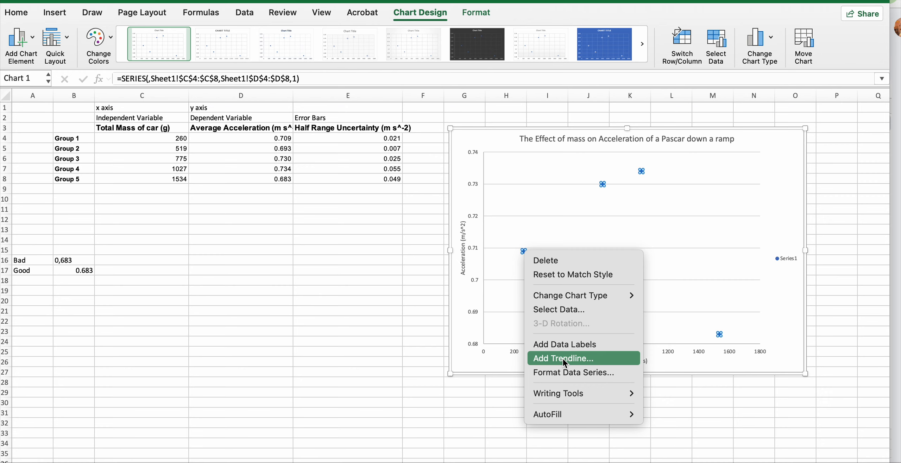
{"action": "left_click", "coordinate": [33, 44]}
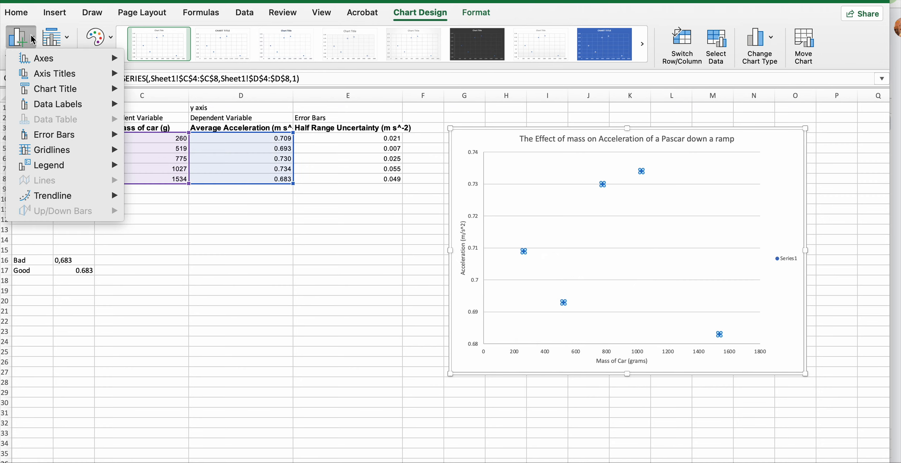
{"action": "mouse_move", "coordinate": [67, 195]}
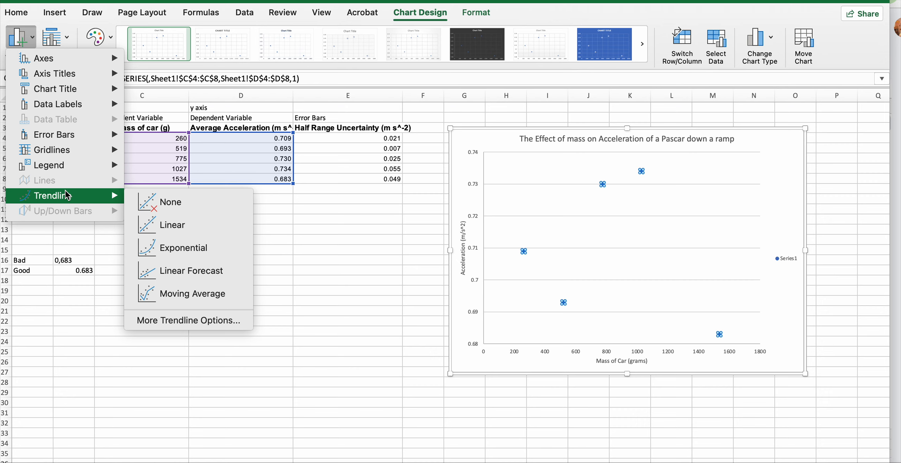
{"action": "left_click", "coordinate": [171, 227]}
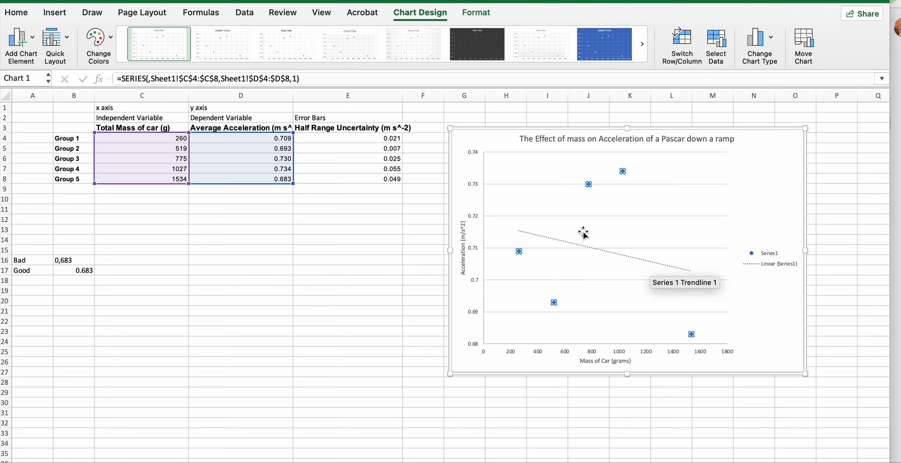
- Display the trendline's equation and R-squared value on the chart
{"action": "double_click", "coordinate": [596, 248]}
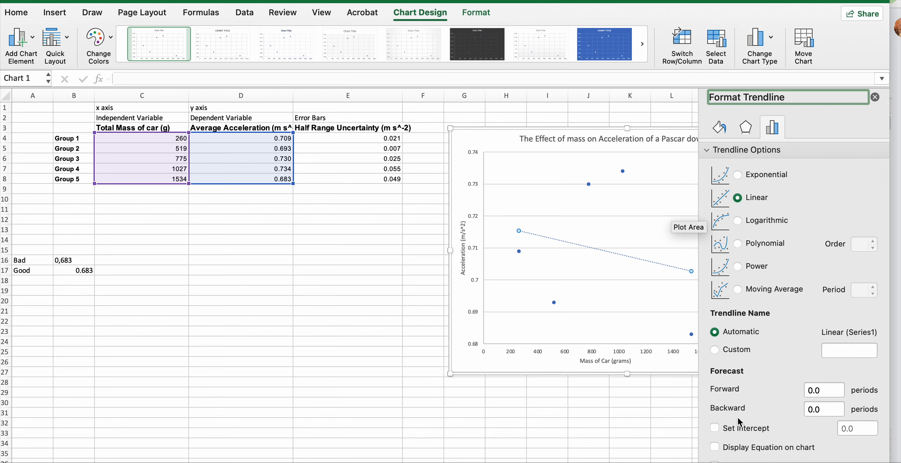
{"action": "scroll", "coordinate": [736, 422], "scroll_direction": "down", "scroll_amount": 1}
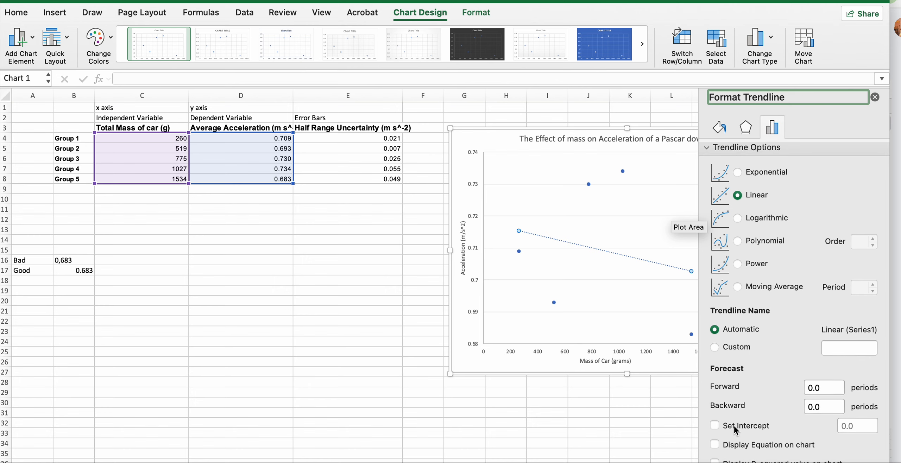
{"action": "left_click", "coordinate": [716, 448]}
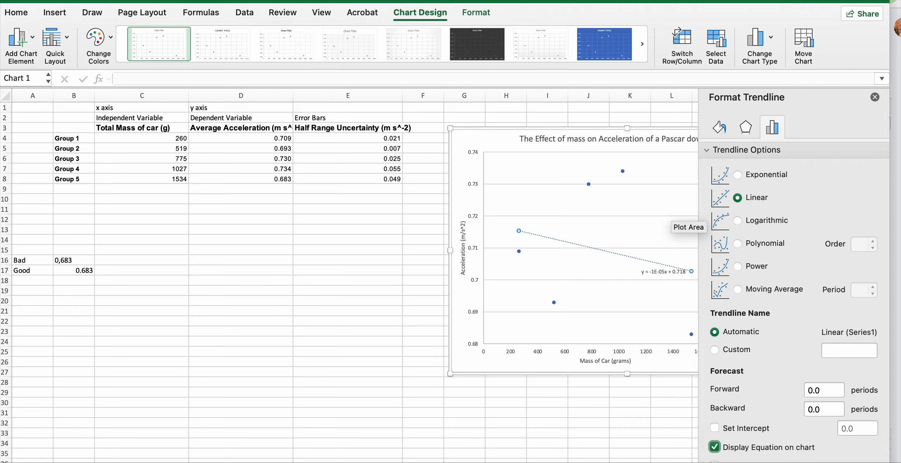
{"action": "left_click", "coordinate": [714, 461]}
{"action": "left_click", "coordinate": [876, 98]}
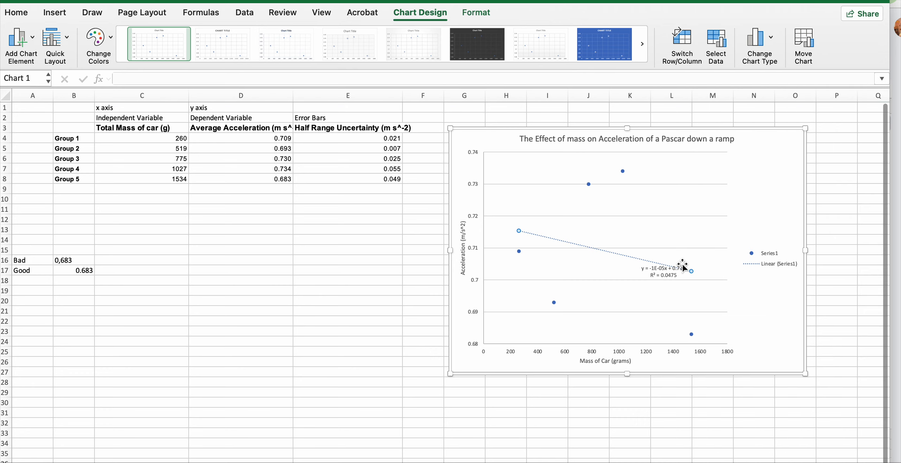
- Move the trendline's equation and R-squared label off the plot into the empty space above the legend
{"action": "left_click", "coordinate": [656, 271]}
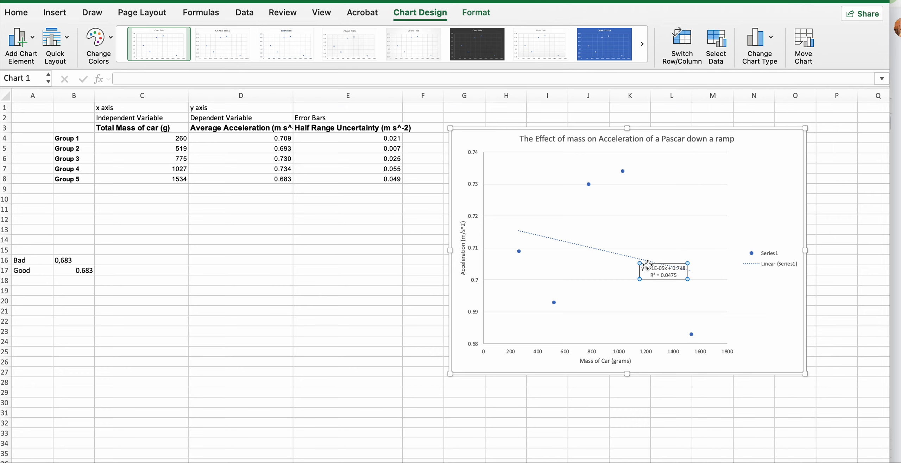
{"action": "left_click_drag", "start_coordinate": [656, 271], "coordinate": [750, 180]}
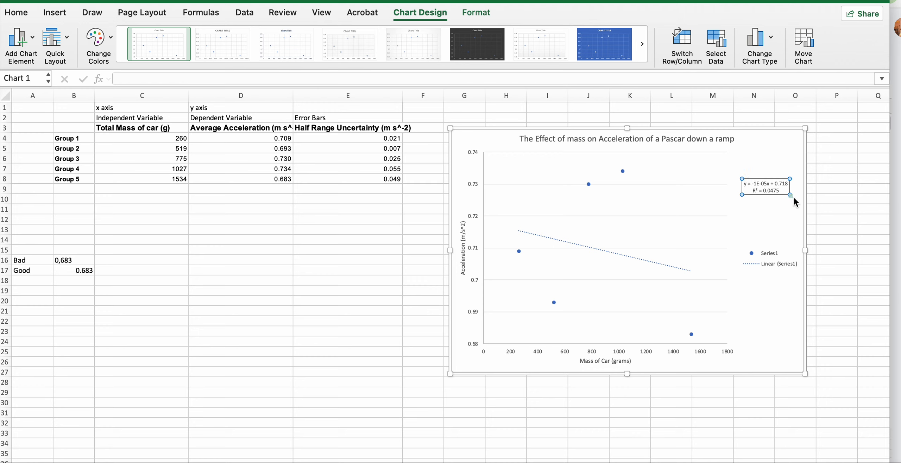
{"action": "left_click", "coordinate": [769, 190]}
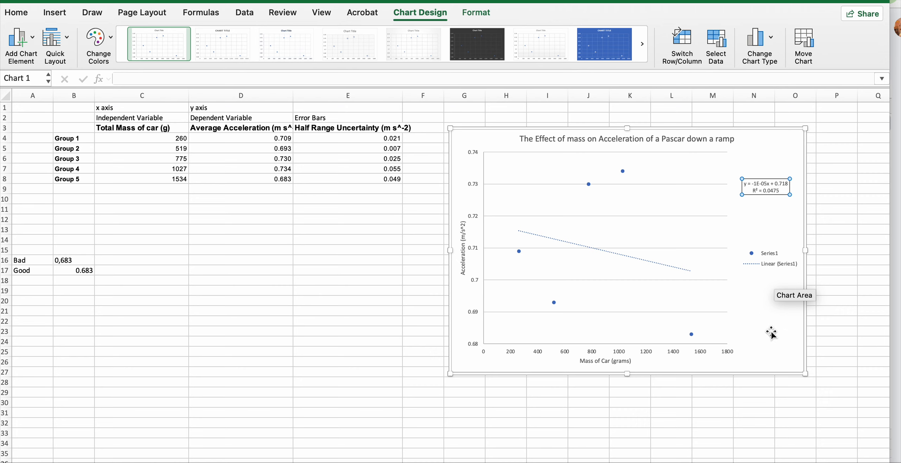
- Enlarge the chart and reposition it so it does not cover the uncertainty values in column E
{"action": "left_click_drag", "start_coordinate": [451, 374], "coordinate": [392, 407]}
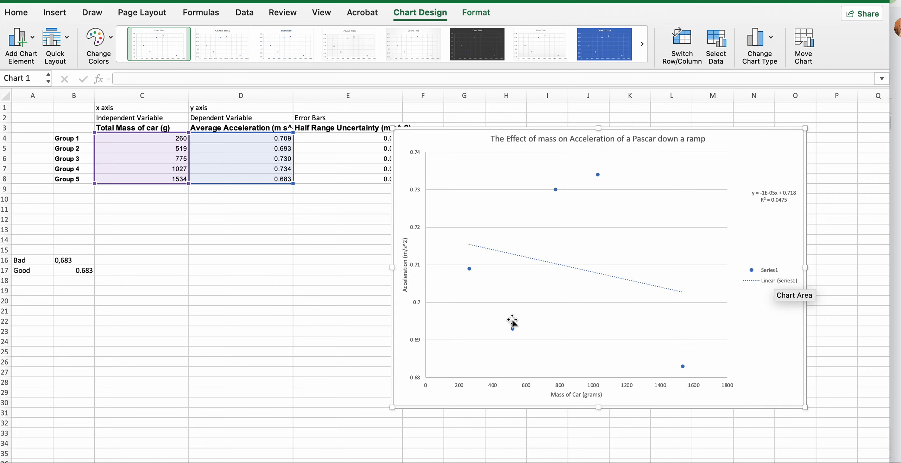
{"action": "mouse_move", "coordinate": [470, 268]}
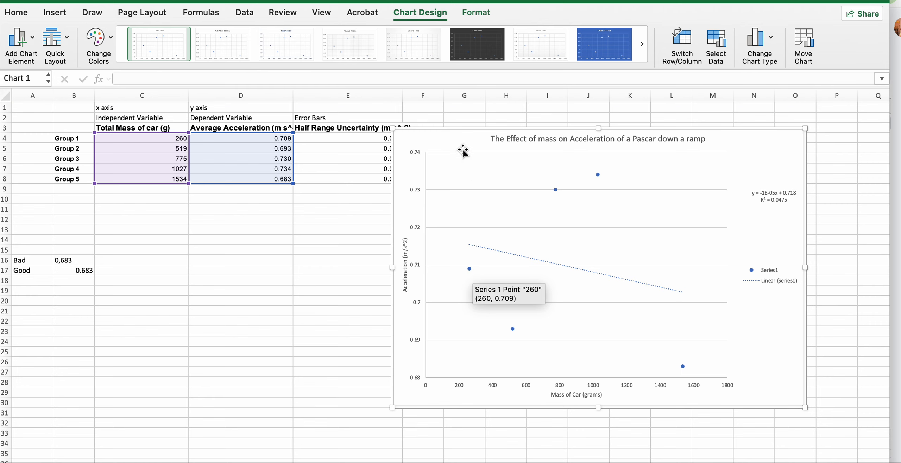
{"action": "left_click_drag", "start_coordinate": [469, 141], "coordinate": [502, 139]}
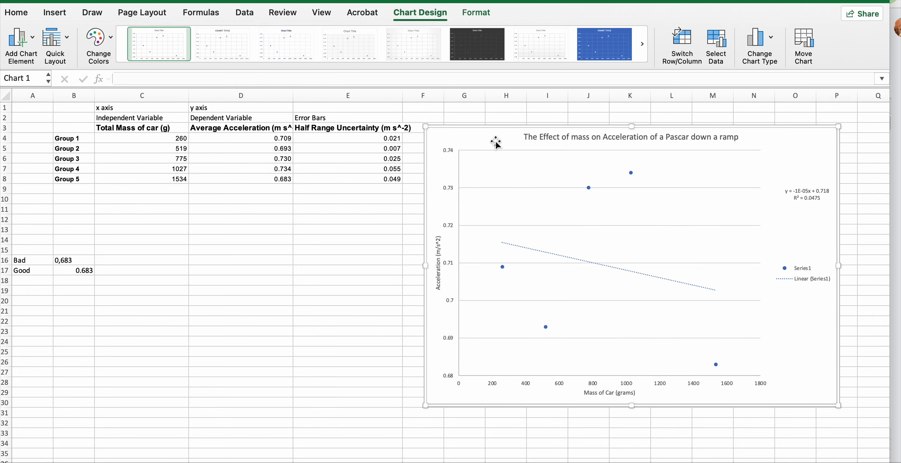
- Add Standard Deviation error bars to the scatter chart's data series
{"action": "left_click", "coordinate": [503, 267]}
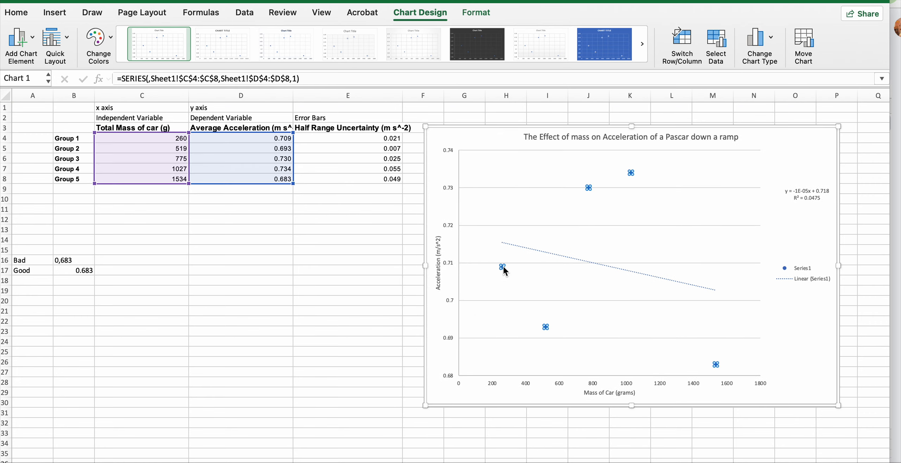
{"action": "left_click", "coordinate": [30, 46]}
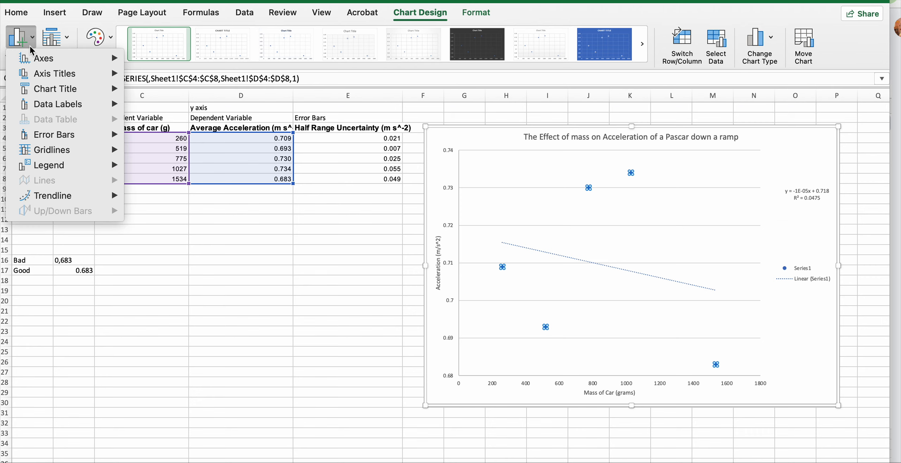
{"action": "mouse_move", "coordinate": [65, 136]}
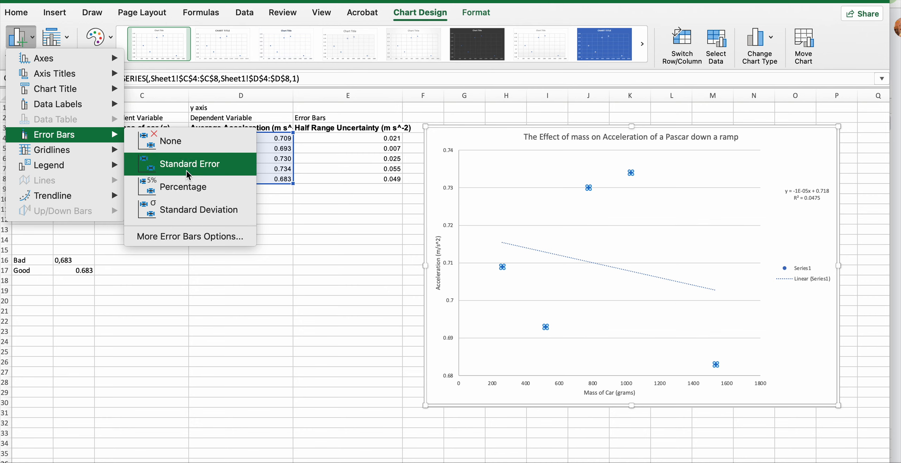
{"action": "left_click", "coordinate": [190, 213]}
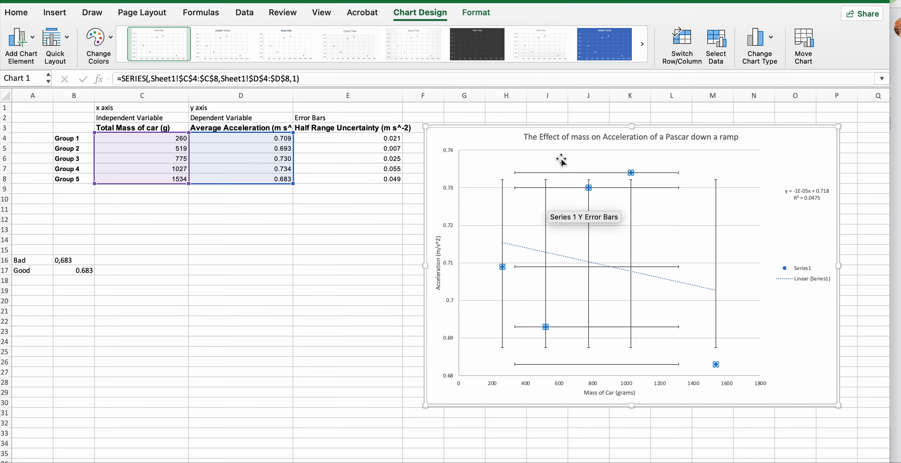
- Delete the horizontal error bars from the chart and set the vertical error bars' error amount to Custom
{"action": "left_click", "coordinate": [560, 173]}
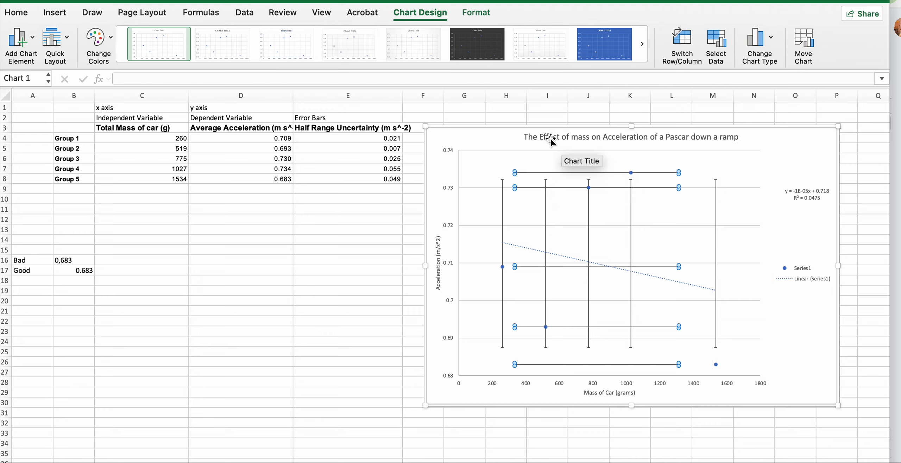
{"action": "key", "text": "Delete"}
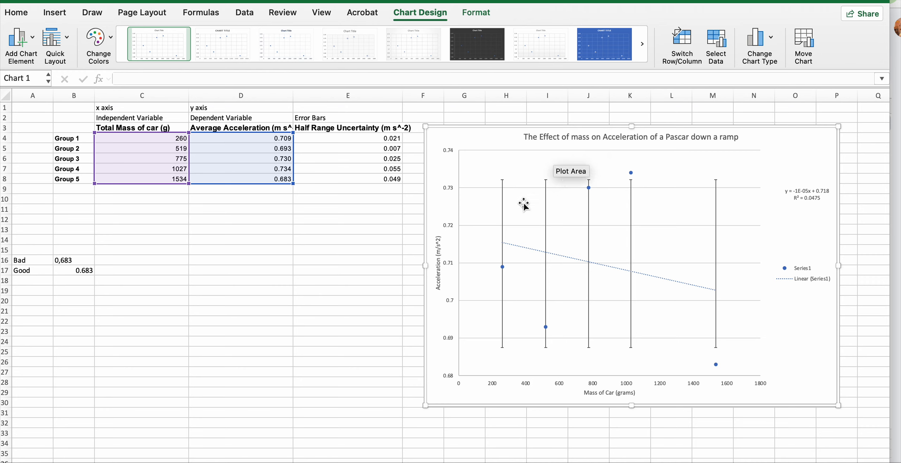
{"action": "left_click", "coordinate": [503, 205]}
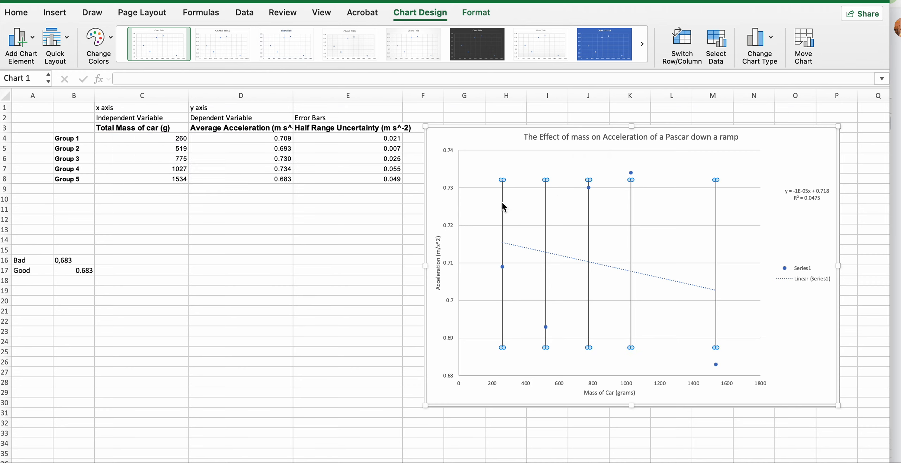
{"action": "double_click", "coordinate": [503, 207]}
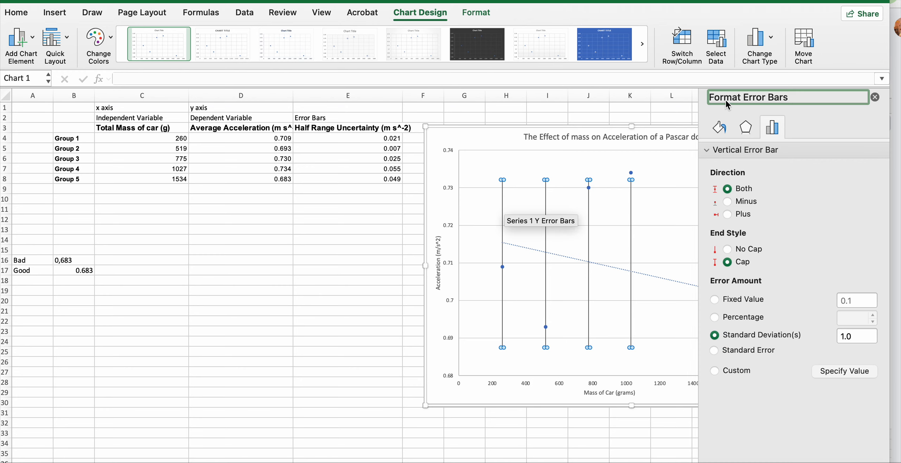
{"action": "left_click_drag", "start_coordinate": [490, 130], "coordinate": [245, 179]}
{"action": "left_click", "coordinate": [523, 251]}
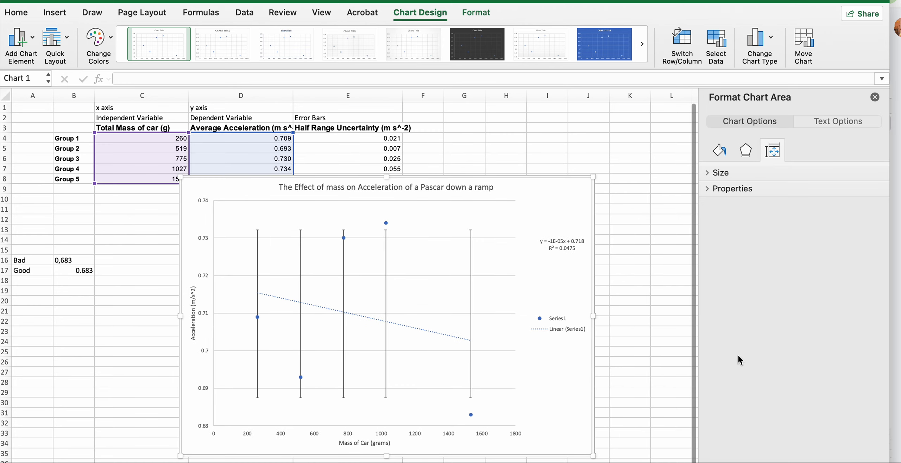
{"action": "left_click", "coordinate": [472, 250]}
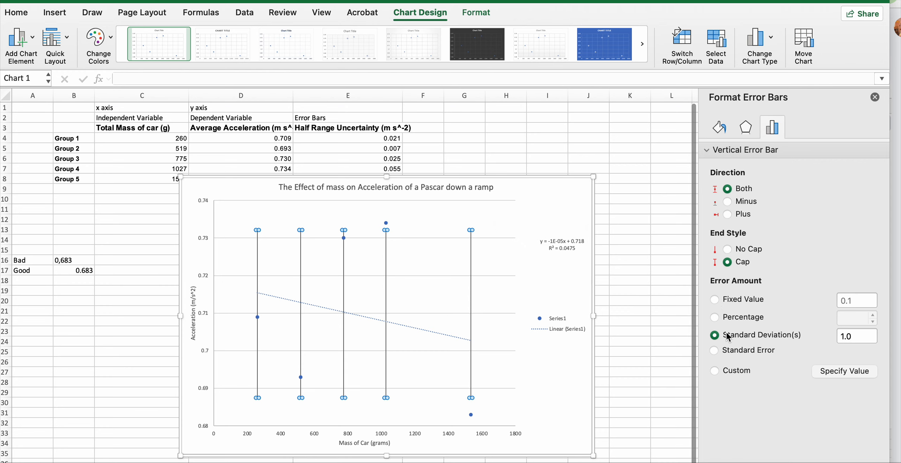
{"action": "left_click", "coordinate": [715, 371]}
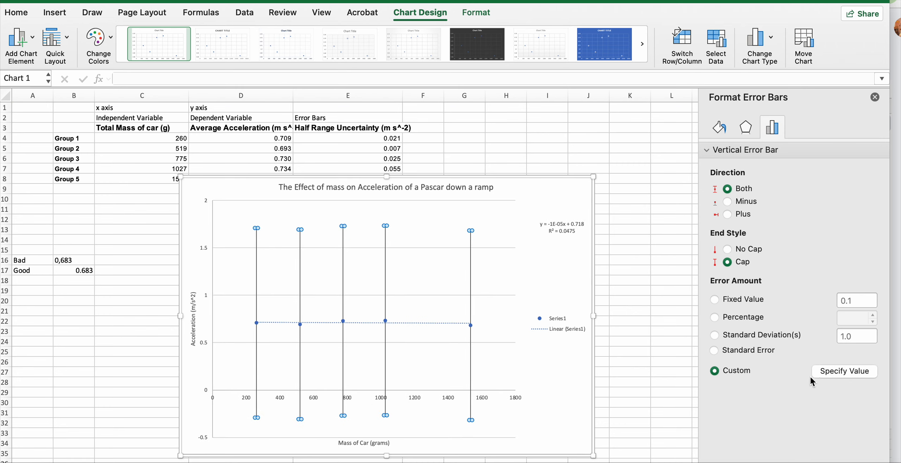
- Move the chart below the data table and use the half range uncertainties in E4:E8 as the vertical error bars' positive error values
{"action": "left_click_drag", "start_coordinate": [573, 188], "coordinate": [614, 226]}
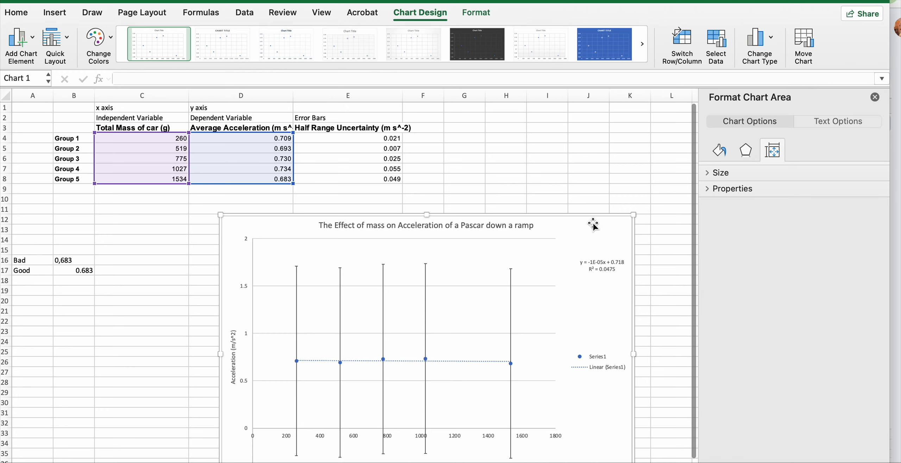
{"action": "left_click", "coordinate": [512, 278]}
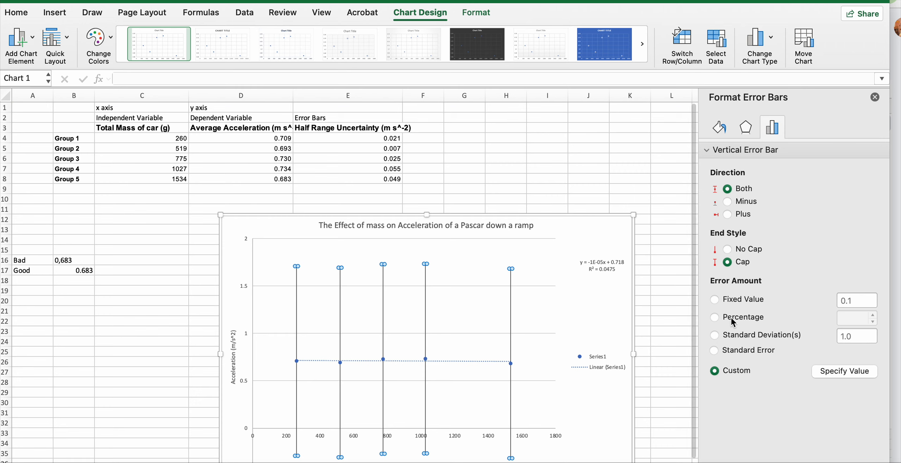
{"action": "left_click", "coordinate": [843, 371]}
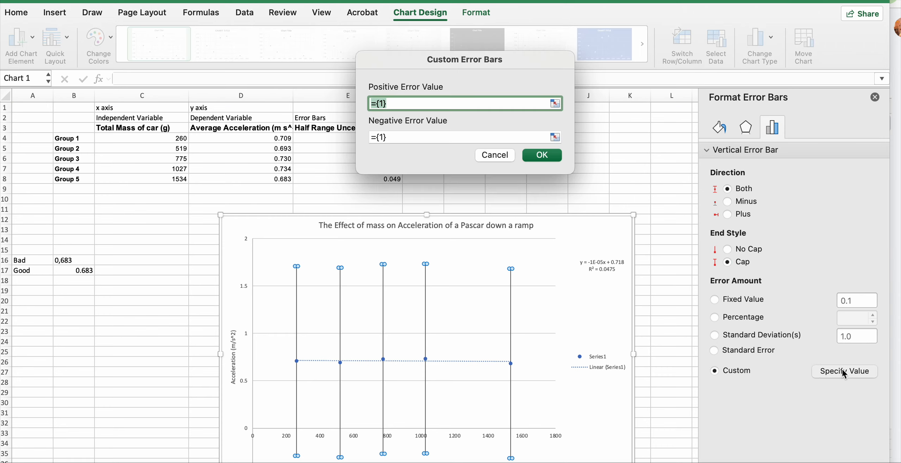
{"action": "left_click_drag", "start_coordinate": [394, 61], "coordinate": [504, 67]}
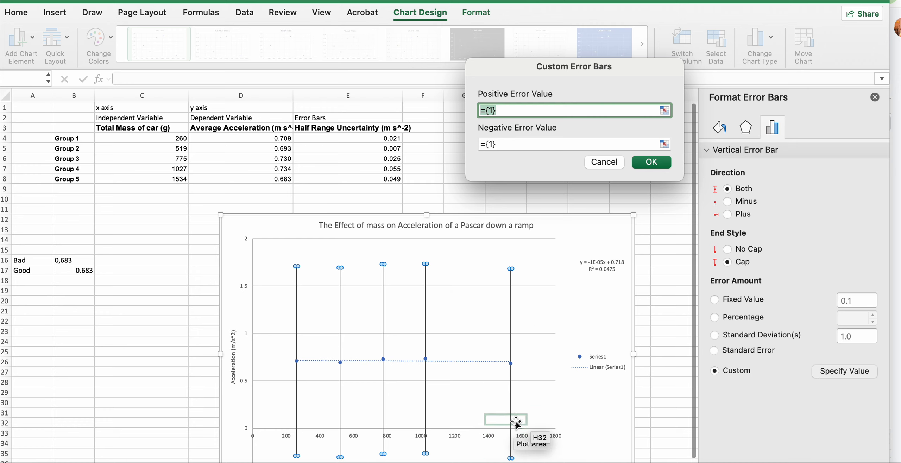
{"action": "left_click", "coordinate": [666, 110]}
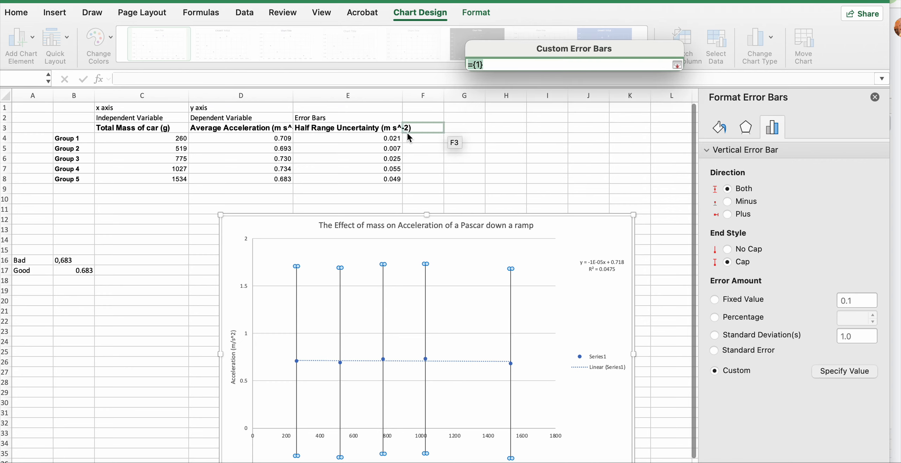
{"action": "left_click_drag", "start_coordinate": [395, 141], "coordinate": [394, 181]}
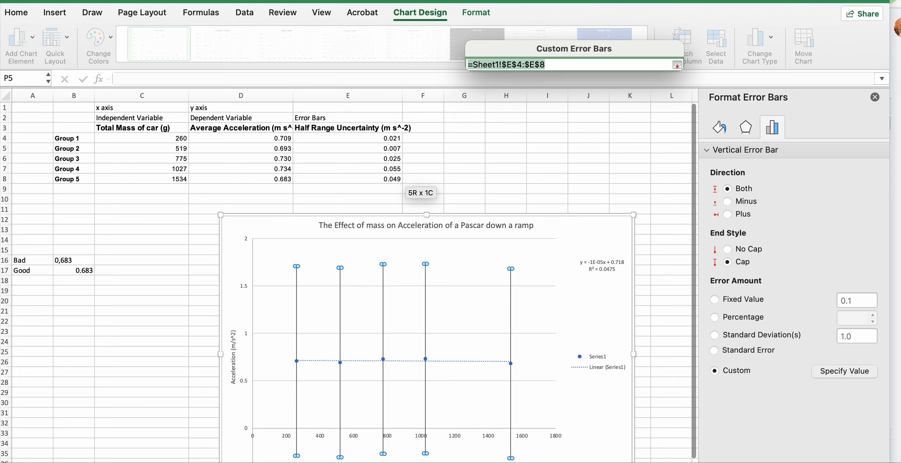
{"action": "key", "text": "Return"}
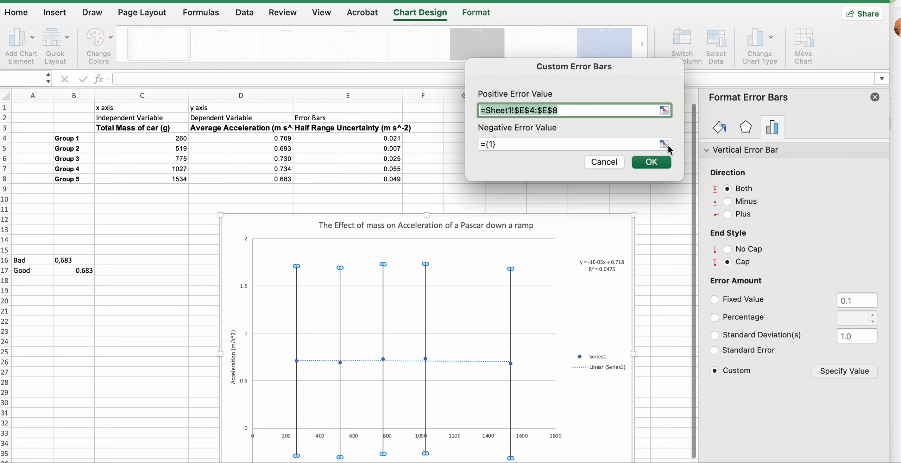
- Use E4:E8 as the negative error values too and apply the custom vertical error bars
{"action": "left_click", "coordinate": [665, 144]}
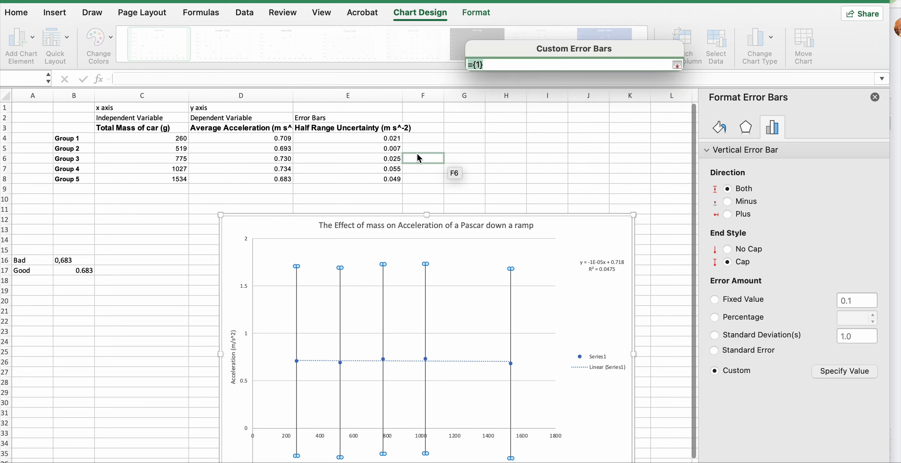
{"action": "left_click", "coordinate": [385, 140]}
{"action": "left_click_drag", "start_coordinate": [385, 139], "coordinate": [385, 182]}
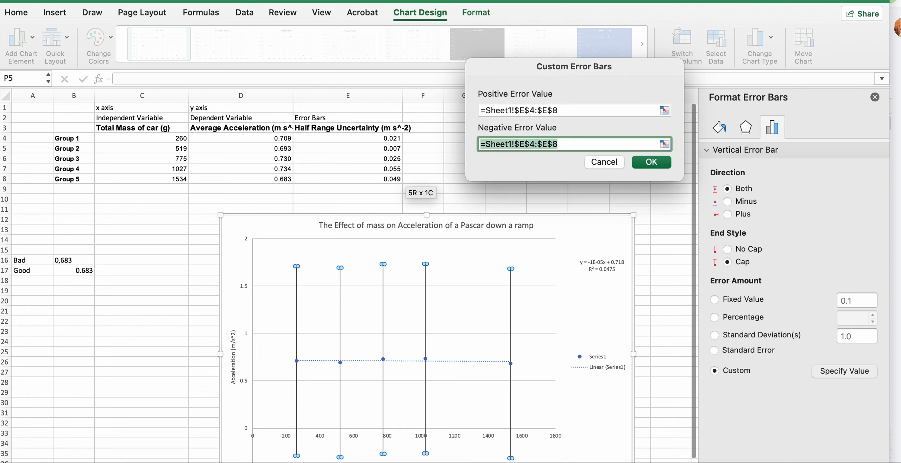
{"action": "left_click", "coordinate": [650, 163]}
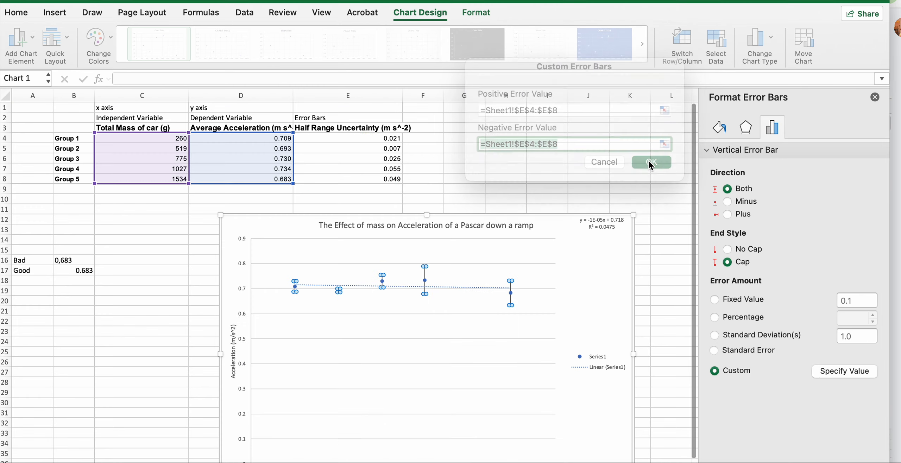
{"action": "left_click", "coordinate": [649, 196]}
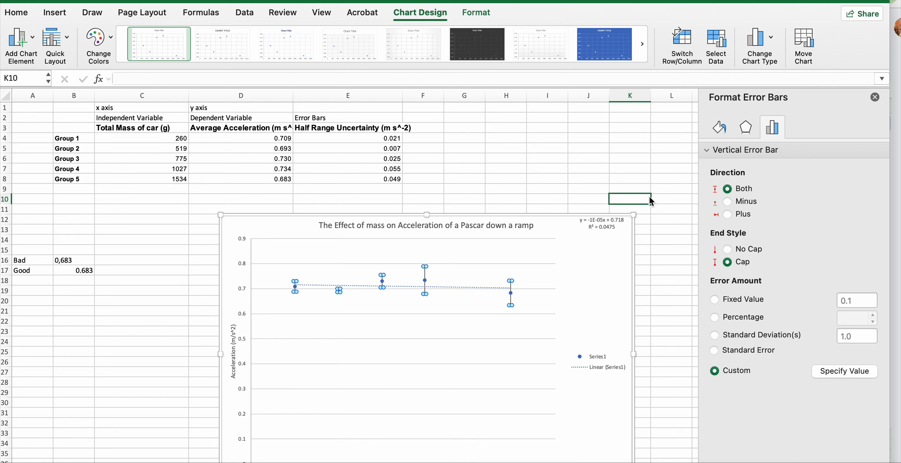
- Move the chart up over the data table and enlarge it from its upper-left corner
{"action": "left_click", "coordinate": [595, 281]}
{"action": "left_click_drag", "start_coordinate": [573, 215], "coordinate": [592, 160]}
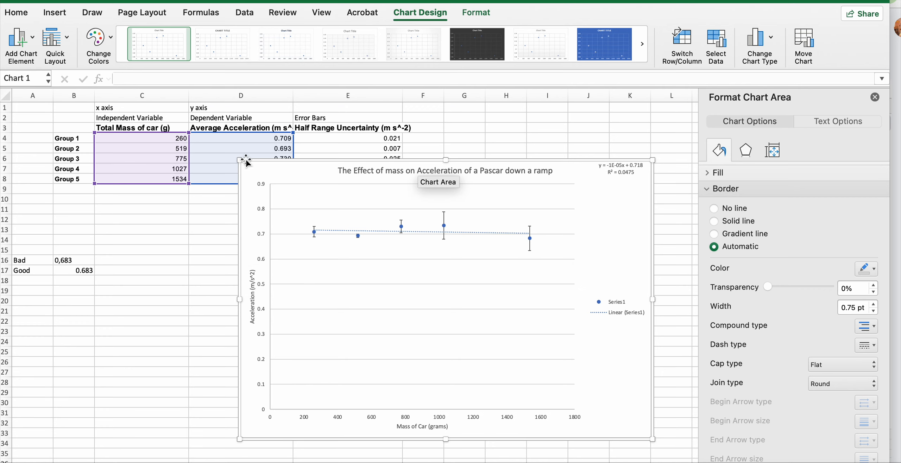
{"action": "left_click_drag", "start_coordinate": [240, 160], "coordinate": [165, 122]}
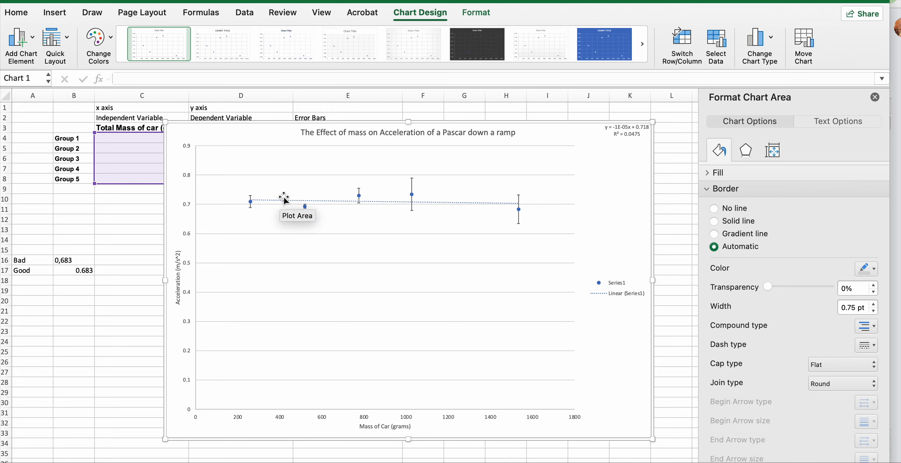
- Move the trendline's equation and R-squared label down into the space between title and legend, and shift the chart slightly up and left
{"action": "left_click_drag", "start_coordinate": [626, 133], "coordinate": [615, 208]}
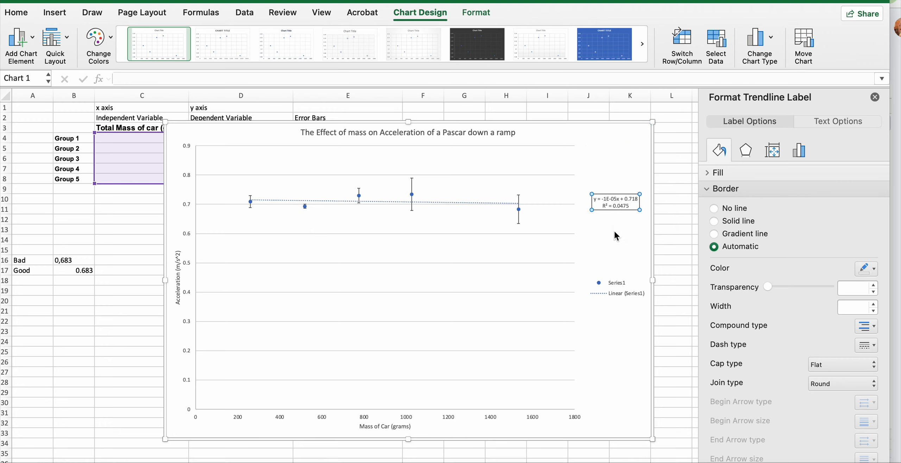
{"action": "left_click", "coordinate": [615, 232]}
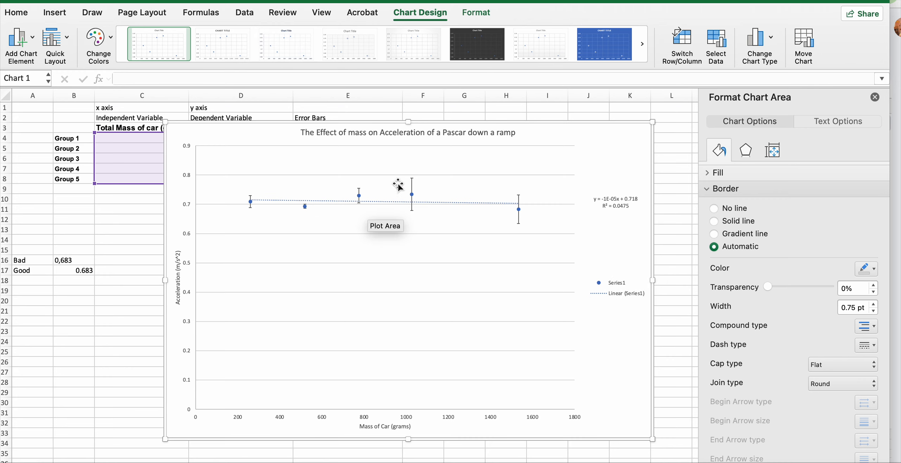
{"action": "left_click_drag", "start_coordinate": [603, 145], "coordinate": [582, 138]}
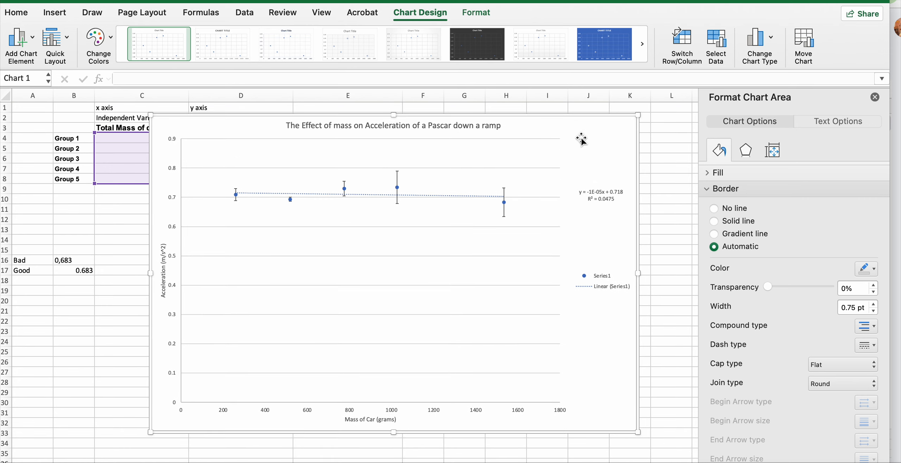